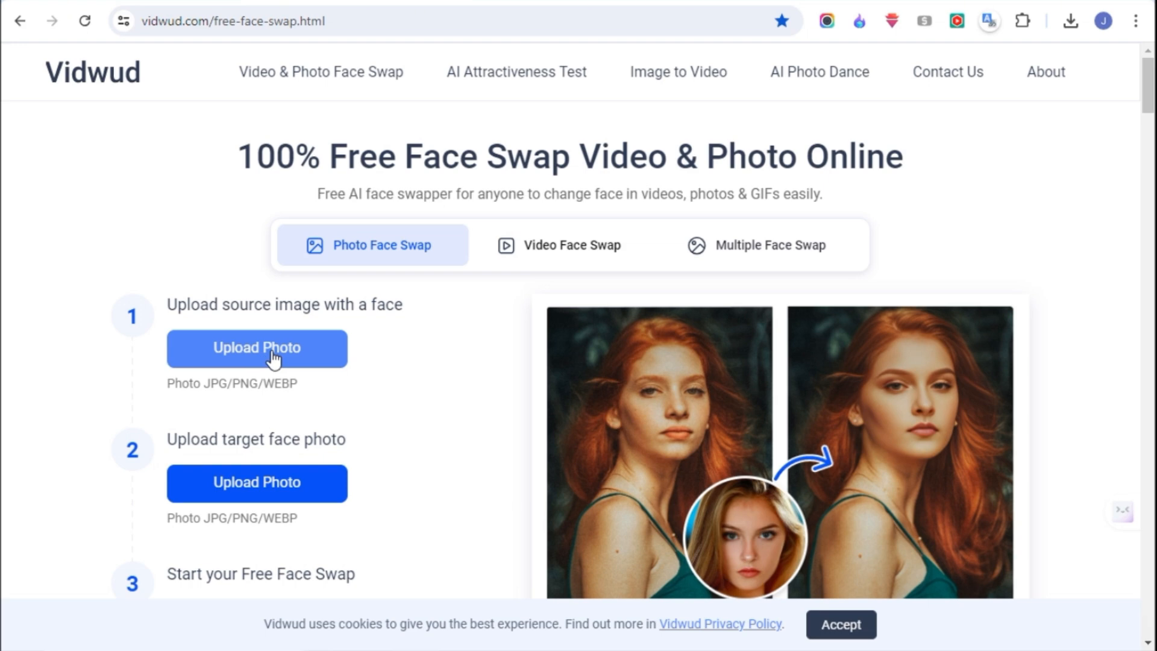
Upload the photo RR from the sample folder as the source image for the photo face swap.
left_click(272, 356)
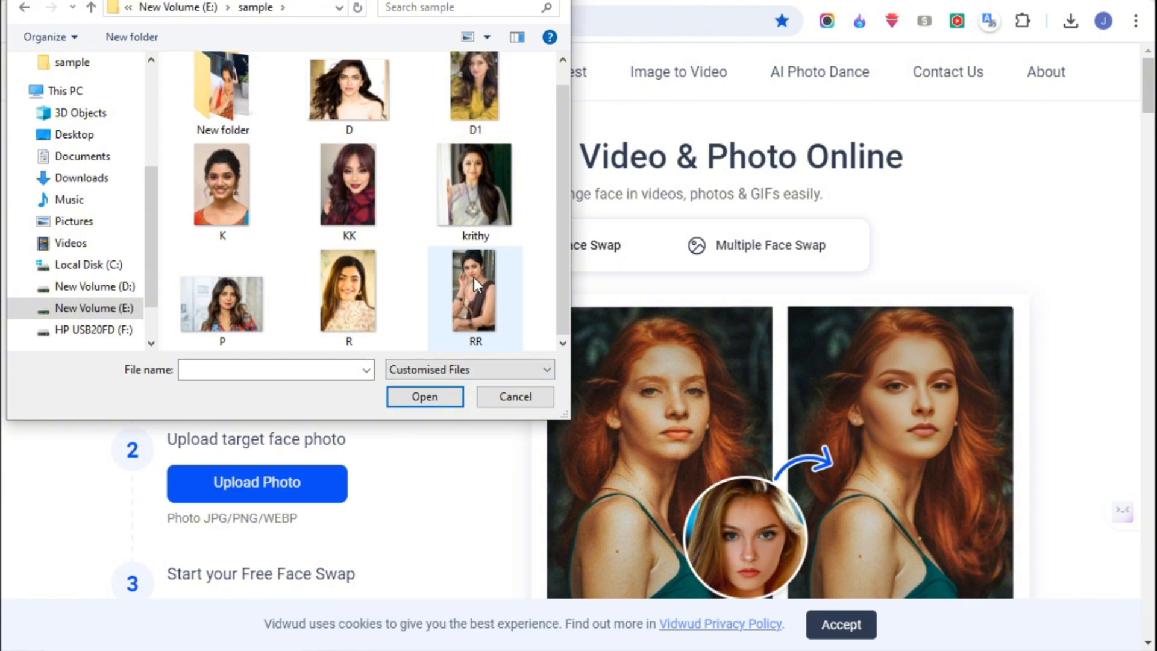
left_click(474, 277)
left_click(431, 400)
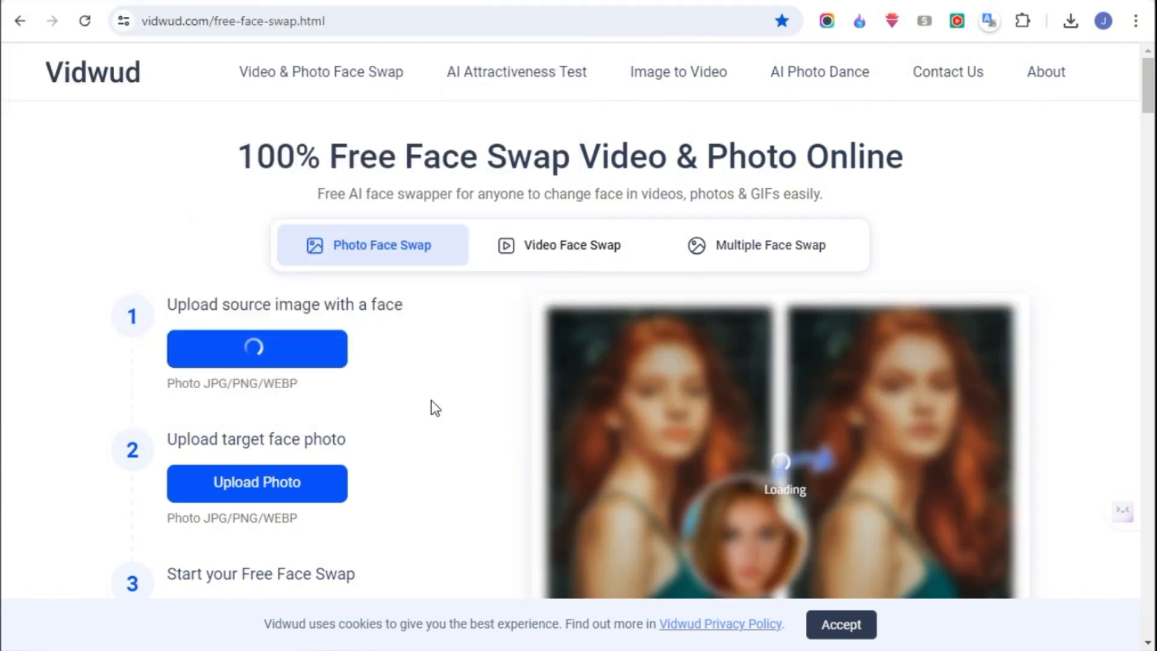
Upload the photo R from the sample folder as the target face and start the photo face swap.
scroll(337, 410, "down", 1)
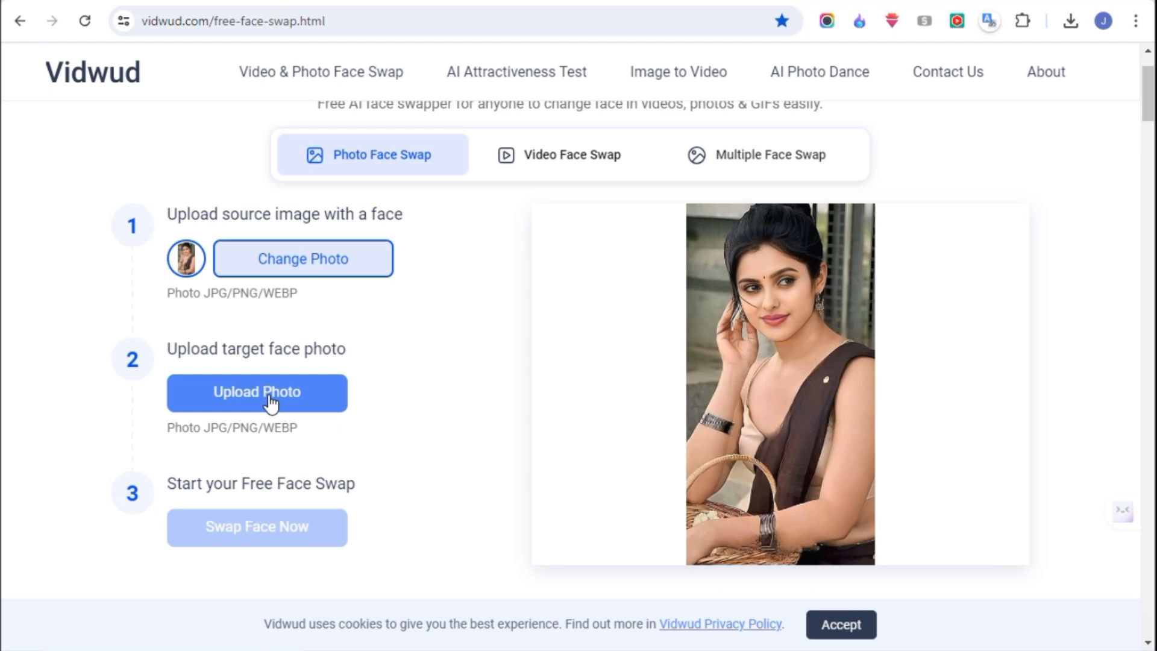
left_click(271, 401)
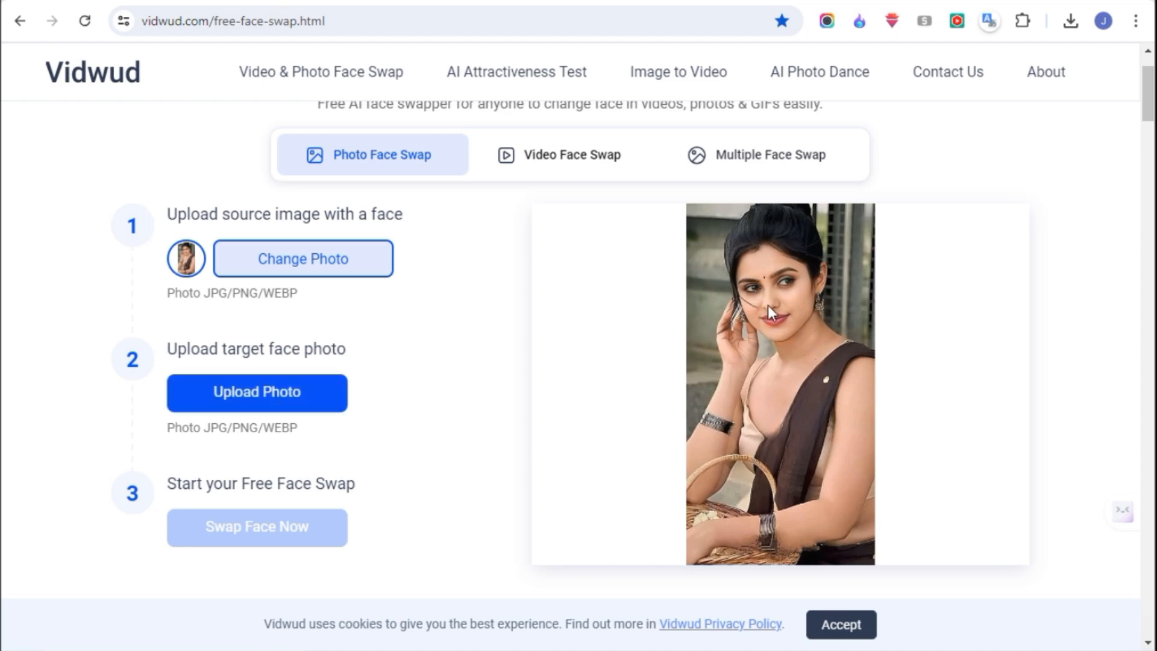
left_click(261, 398)
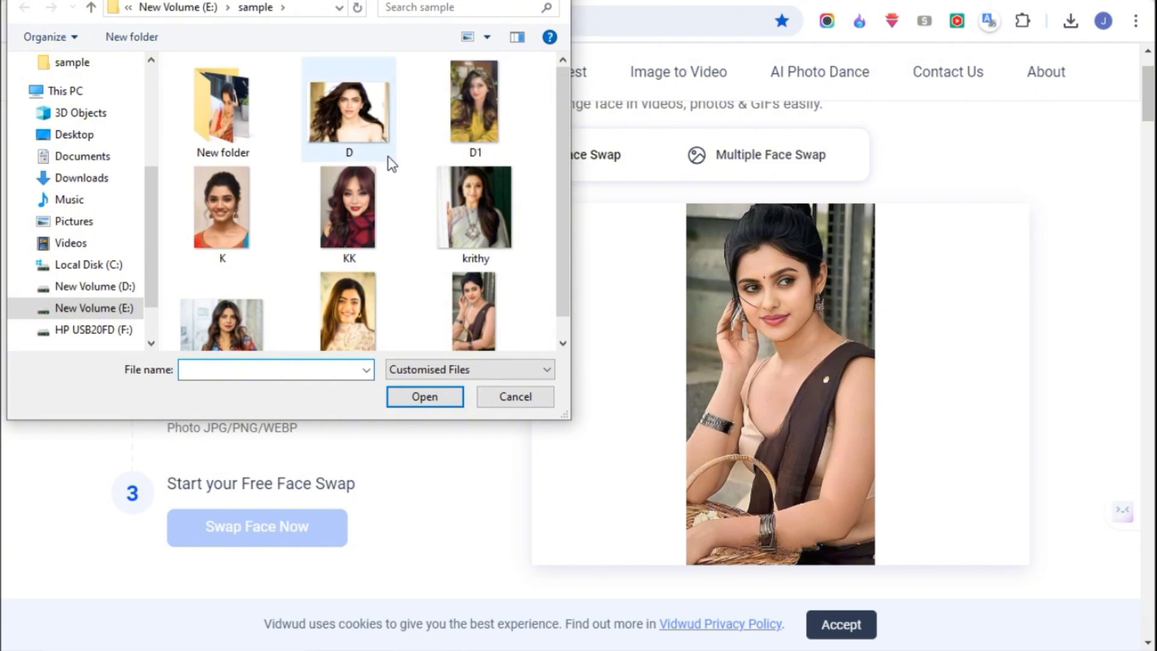
scroll(422, 181, "down", 1)
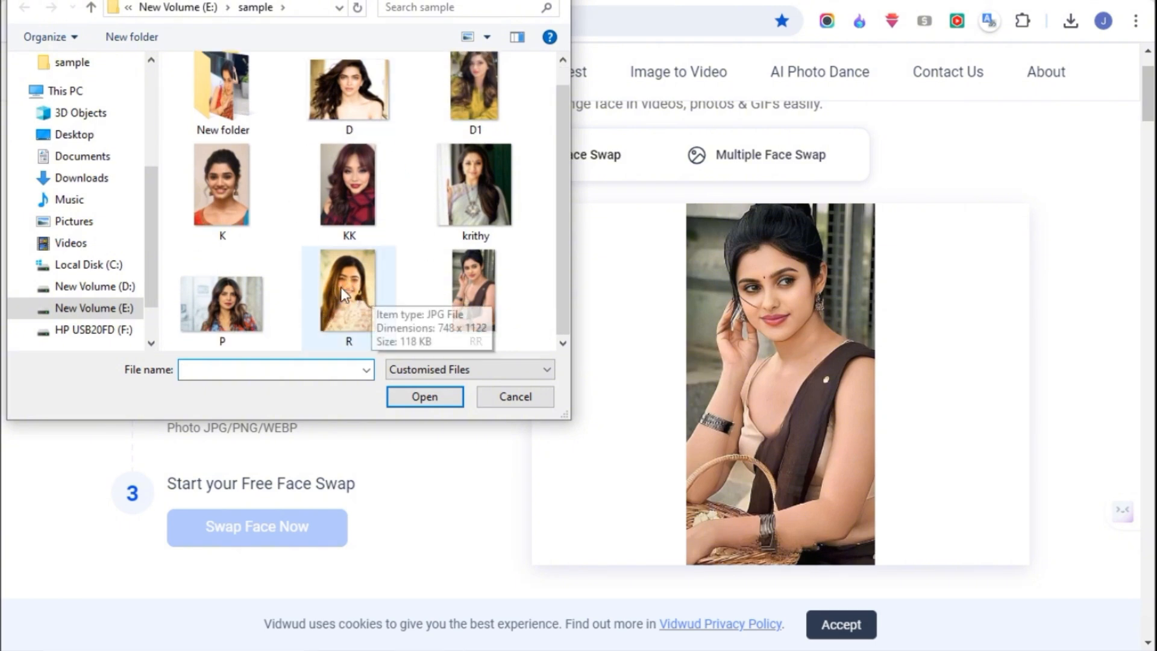
double_click(359, 279)
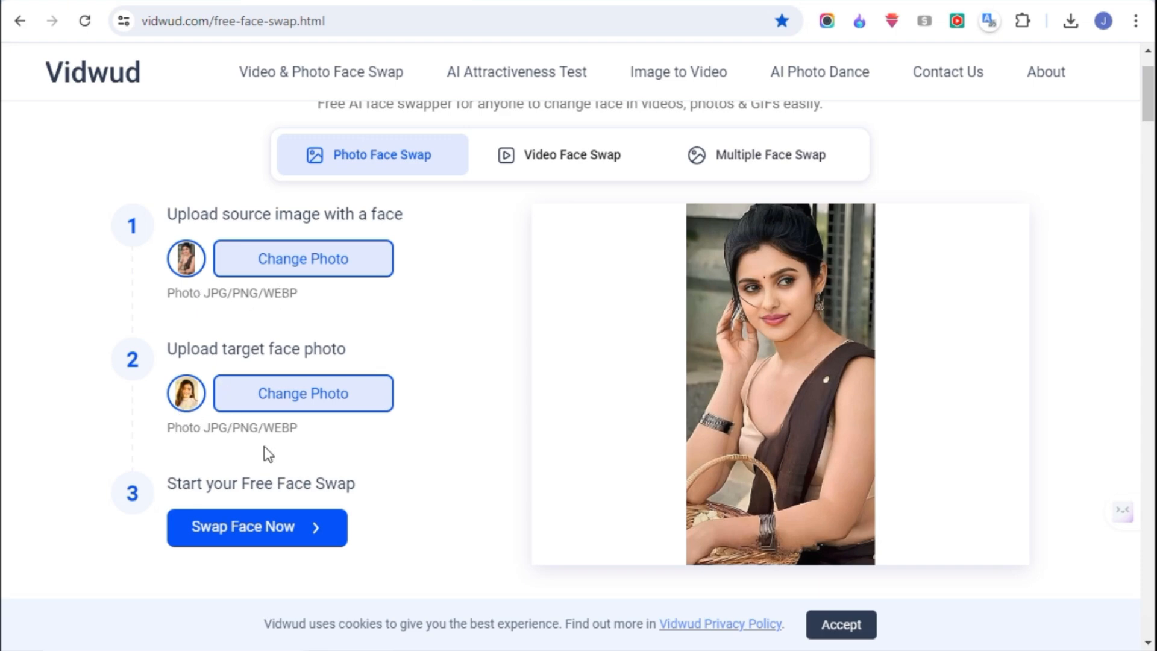
left_click(274, 542)
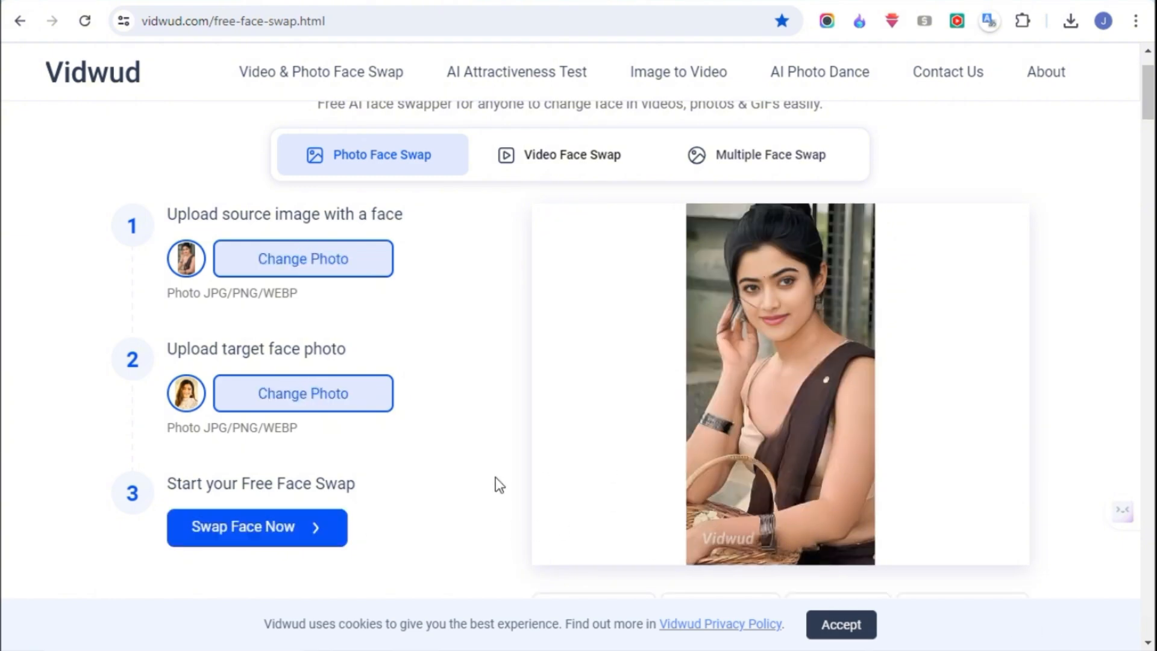
Enlarge the swapped photo and download it.
scroll(823, 396, "down", 1)
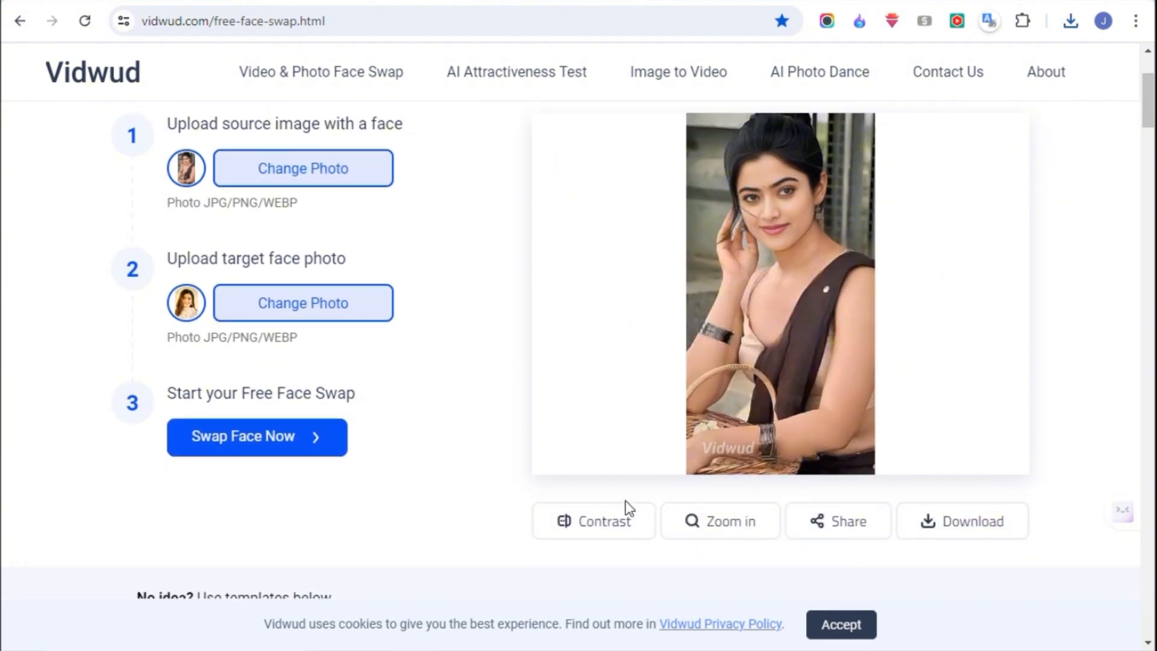
left_click(717, 524)
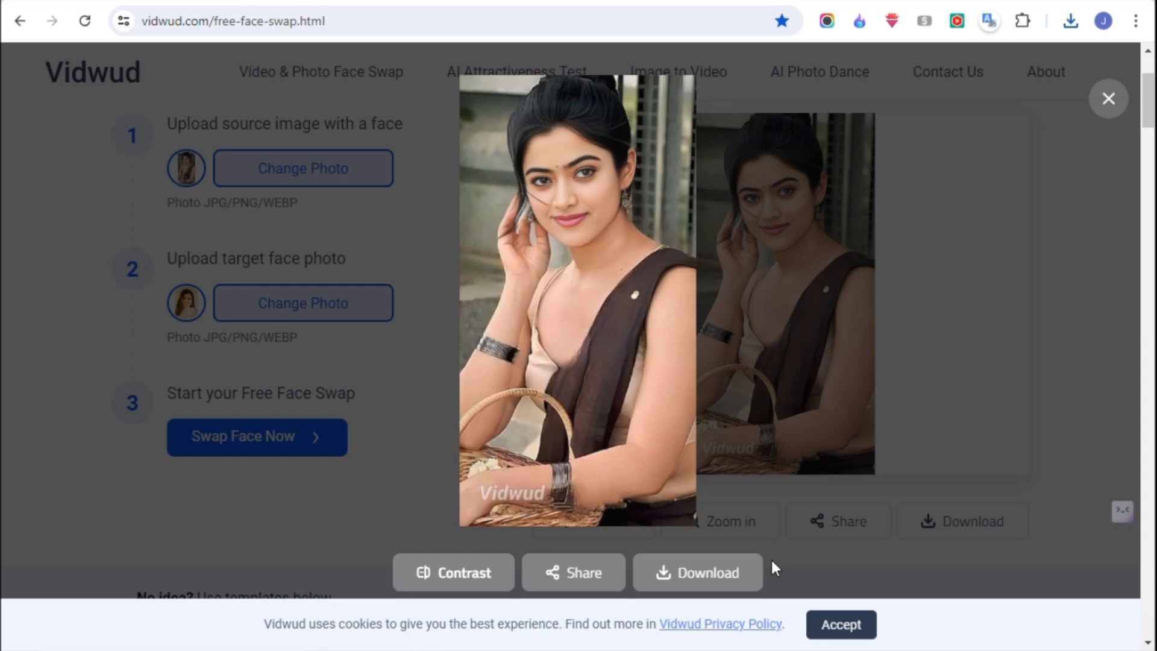
left_click(692, 576)
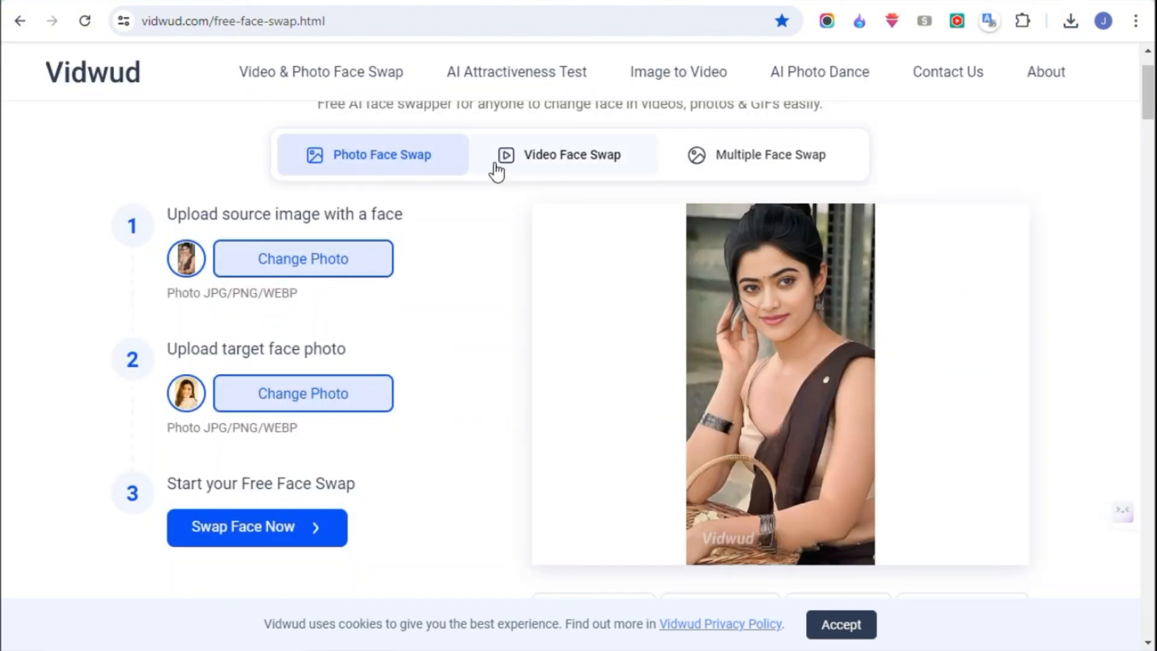
Switch to Video Face Swap and upload VD1 from New folder as the source video.
left_click(583, 167)
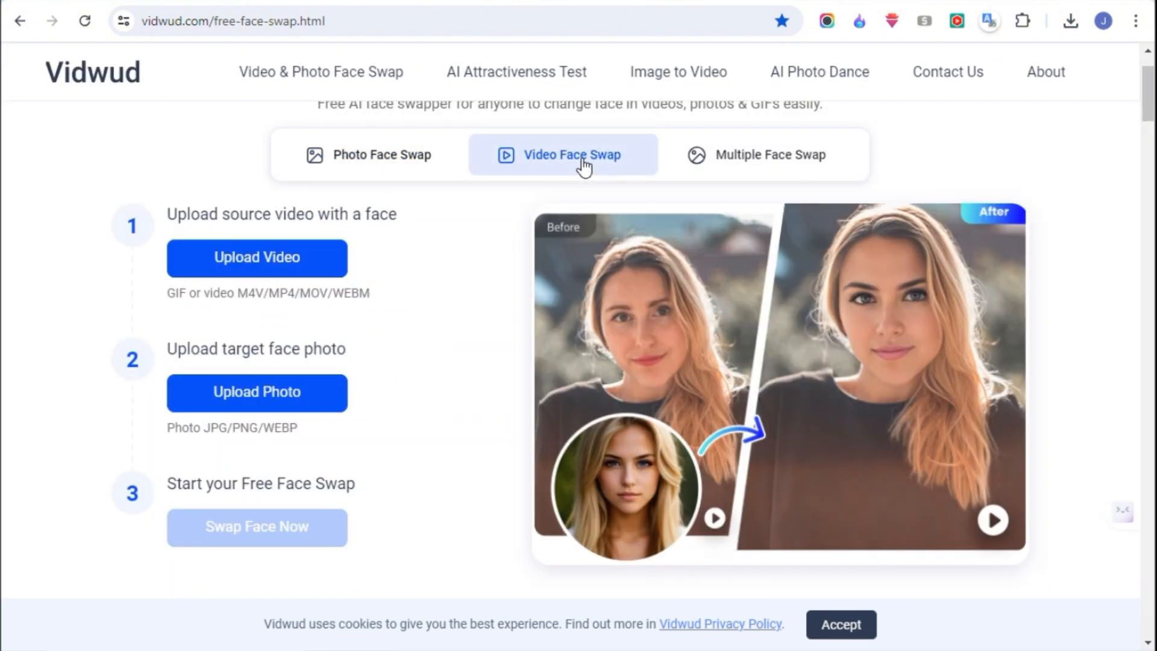
left_click(284, 258)
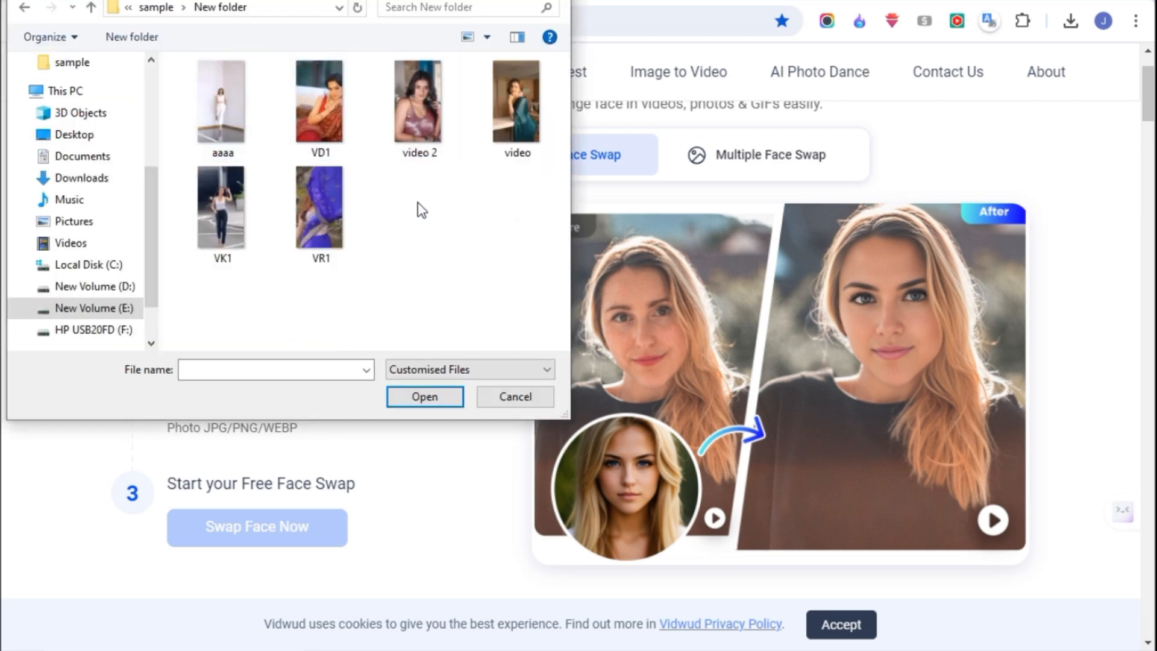
left_click(328, 107)
left_click(428, 398)
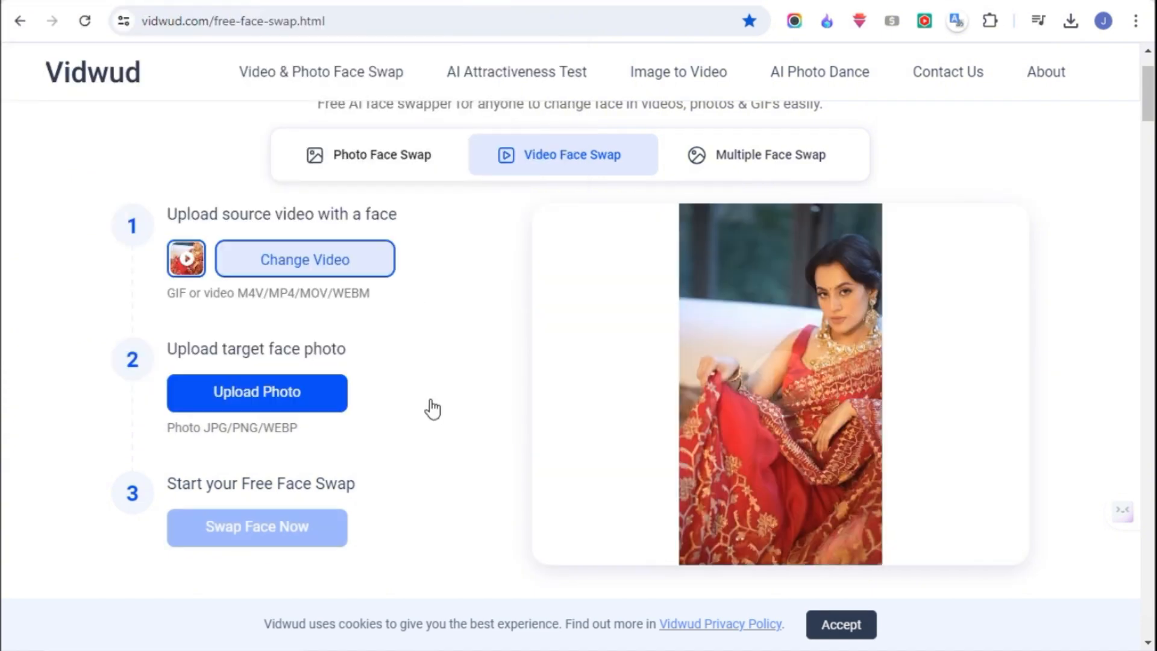
Upload the photo krithy from the sample folder as the target face and start the video face swap.
left_click(288, 389)
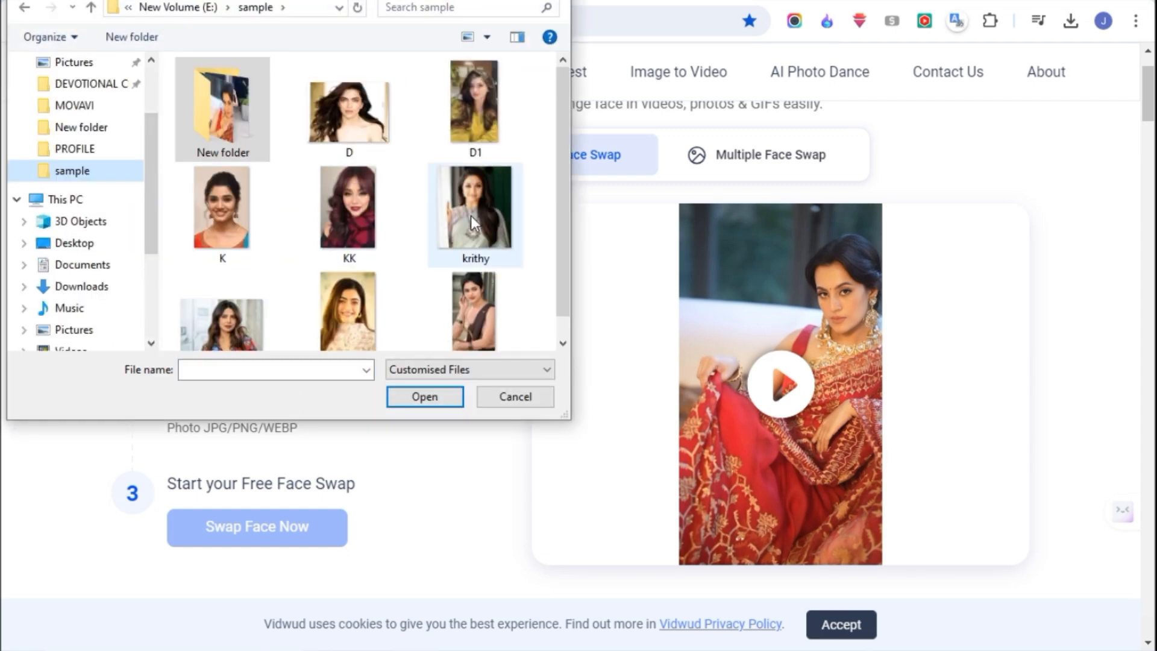
left_click(471, 198)
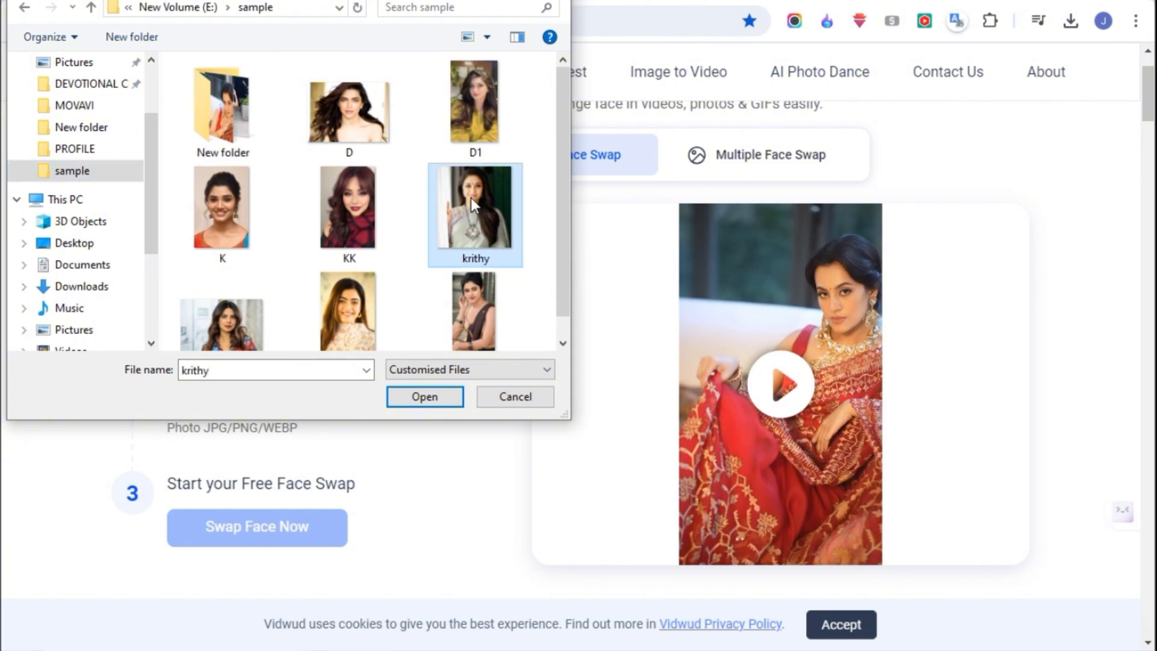
left_click(428, 402)
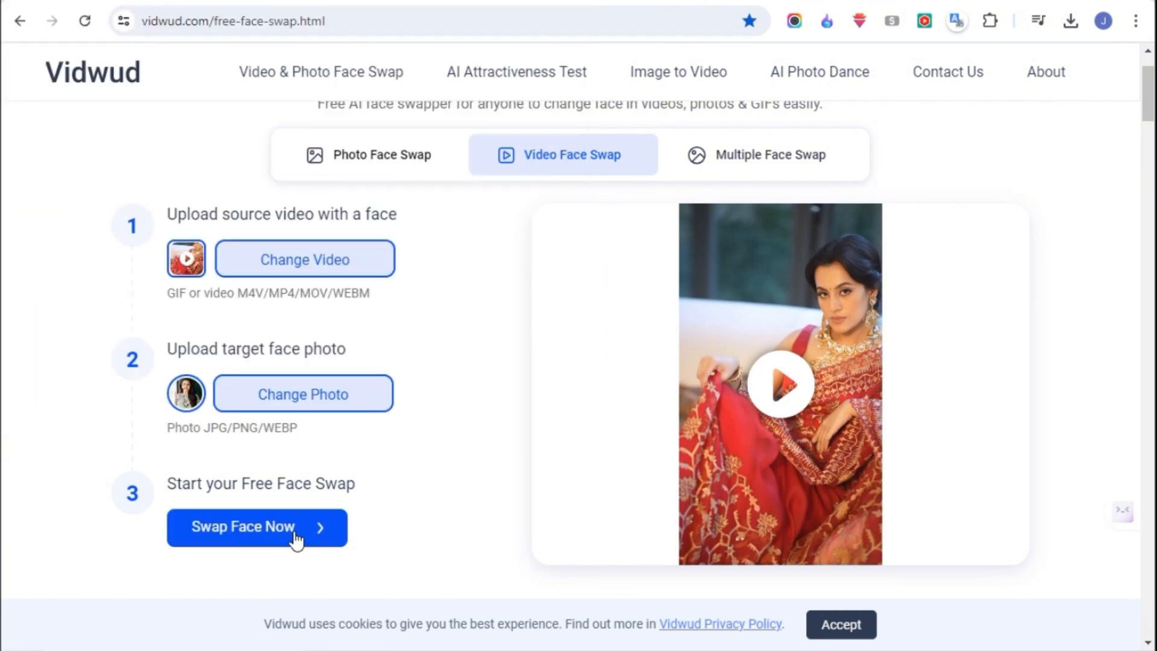
left_click(269, 527)
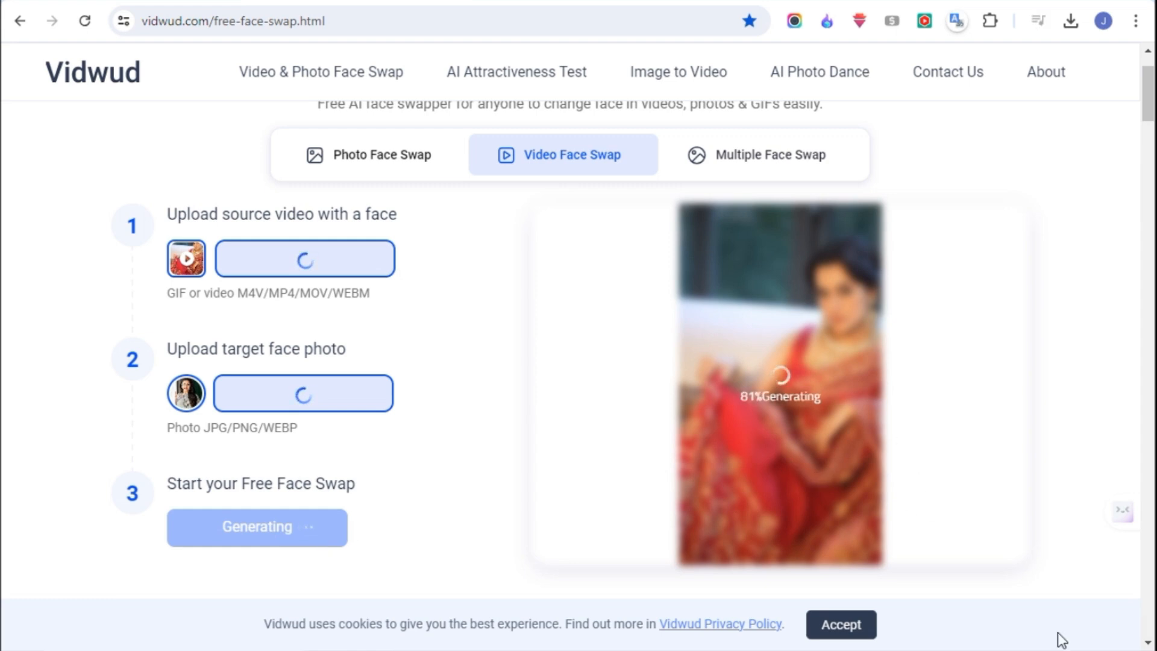
Play the generated face-swap video and download it, dismissing the download notice.
left_click(788, 391)
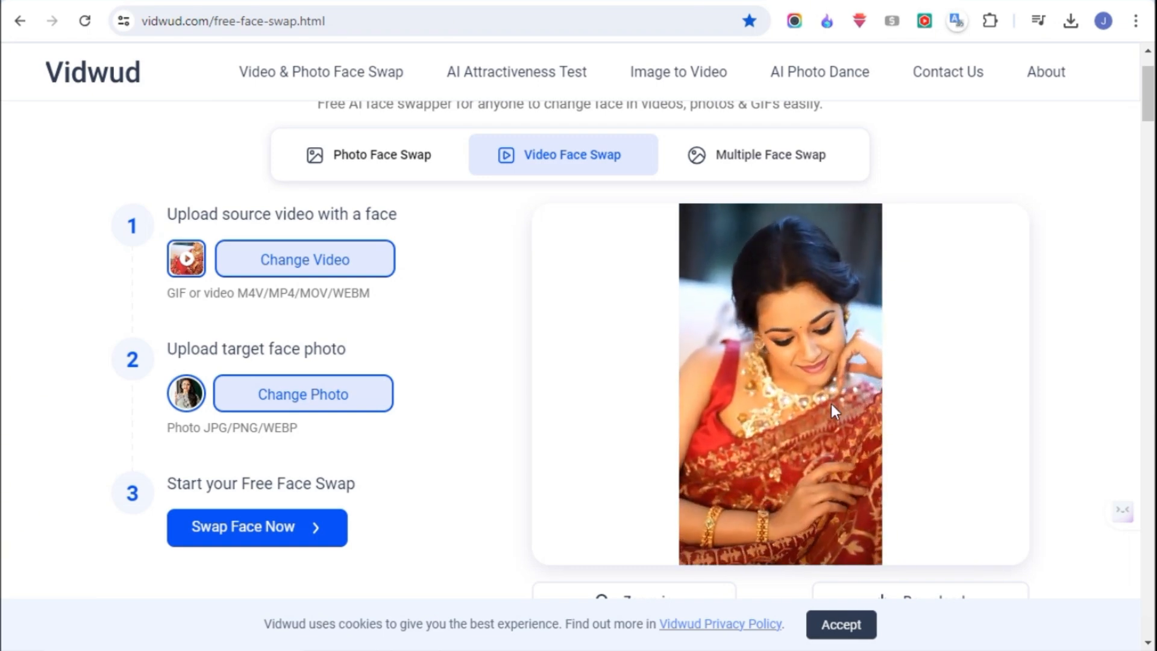
left_click(830, 404)
scroll(873, 482, "down", 1)
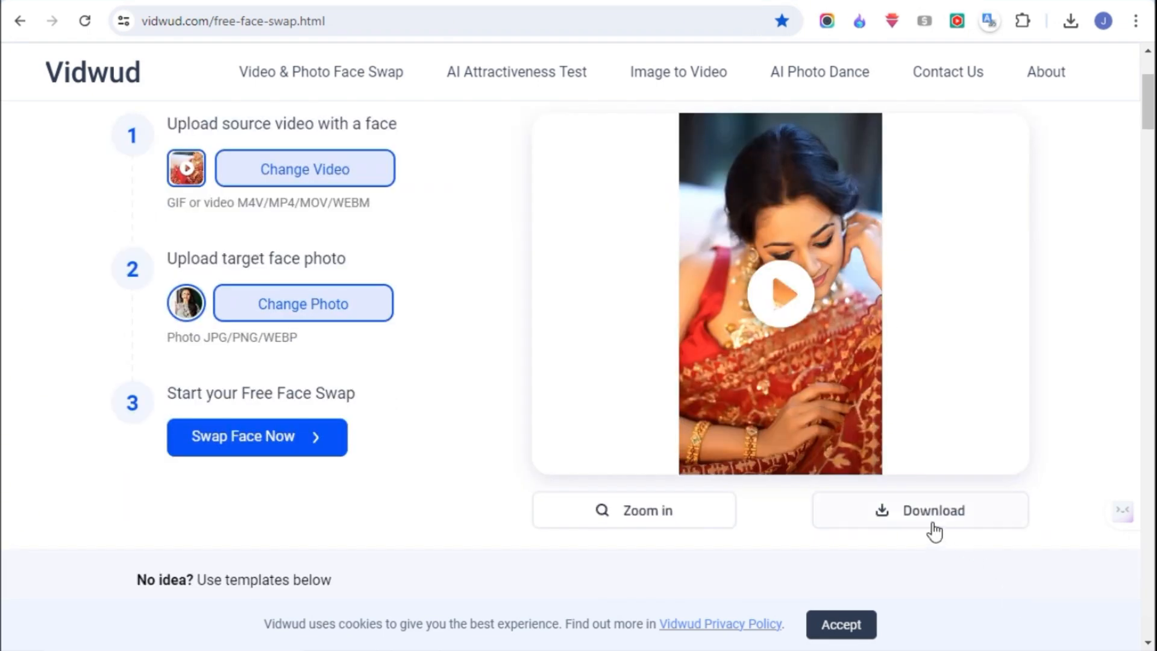
left_click(911, 522)
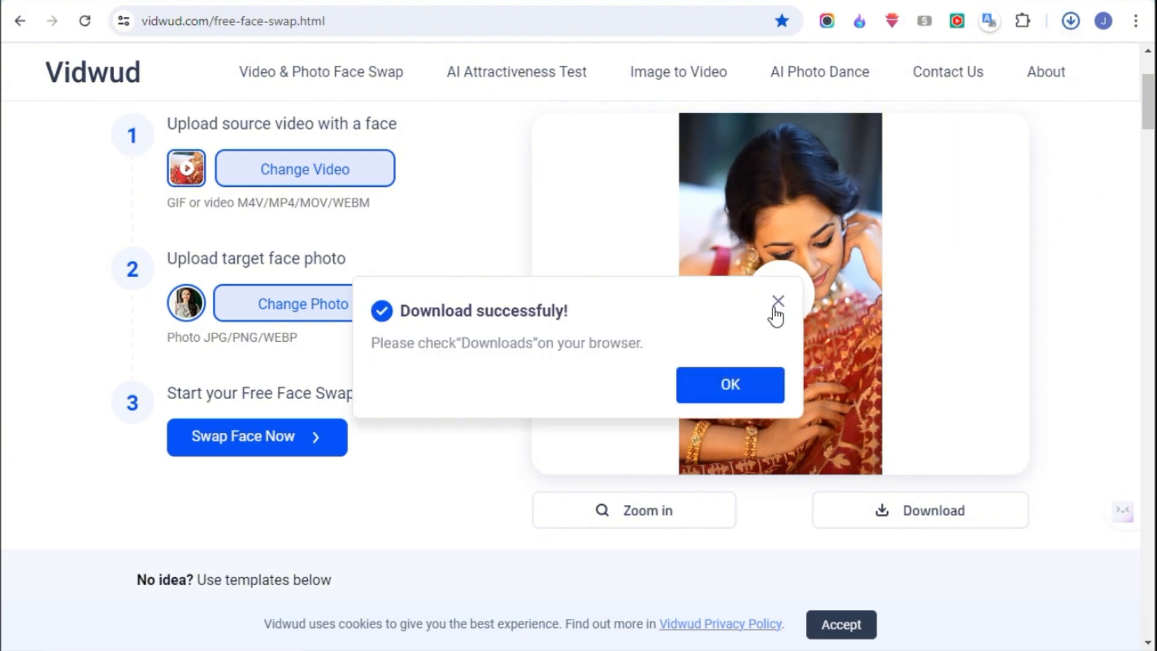
left_click(778, 302)
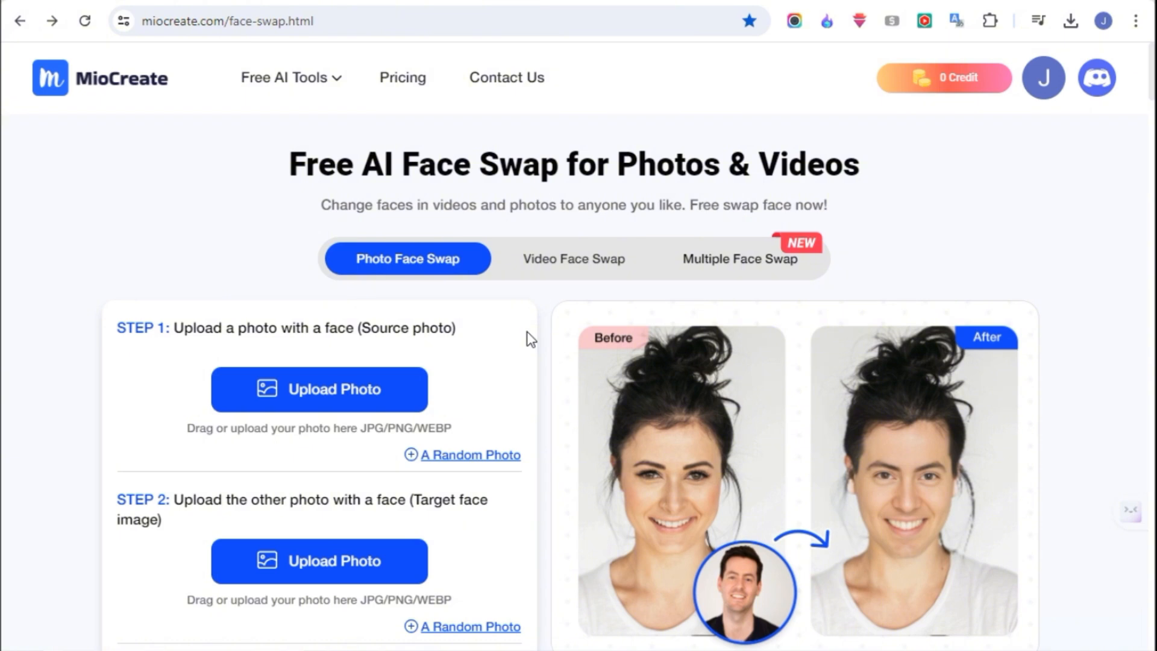
On the MioCreate face swap page, upload the photo D1 from the sample folder as the source photo.
left_click(310, 393)
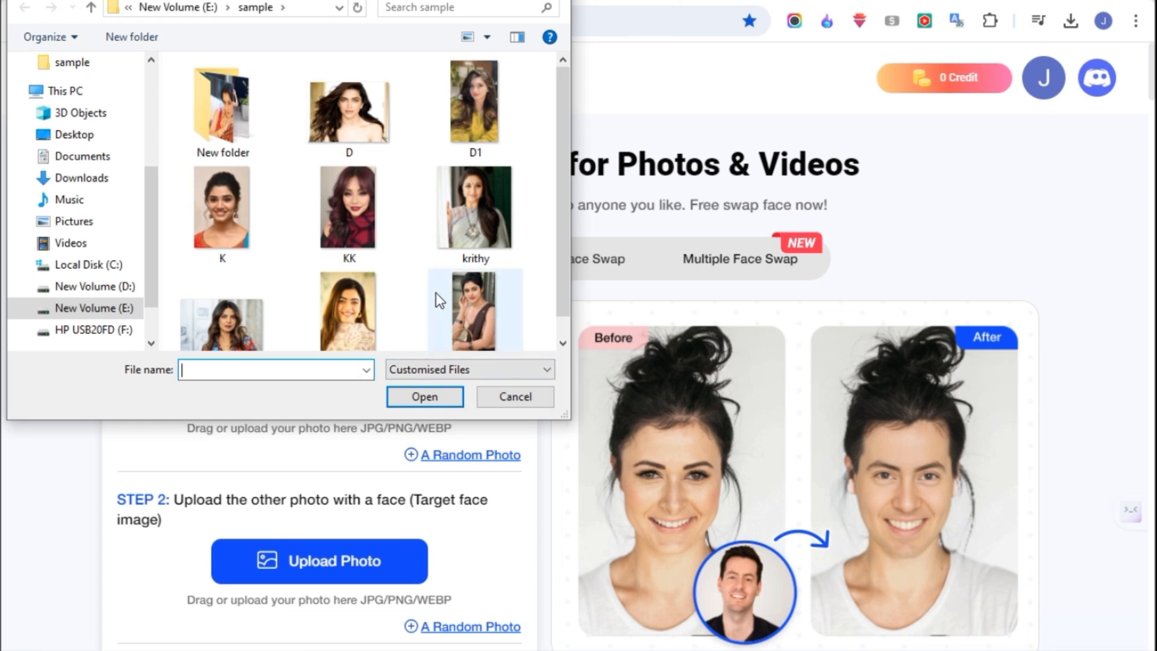
left_click(476, 99)
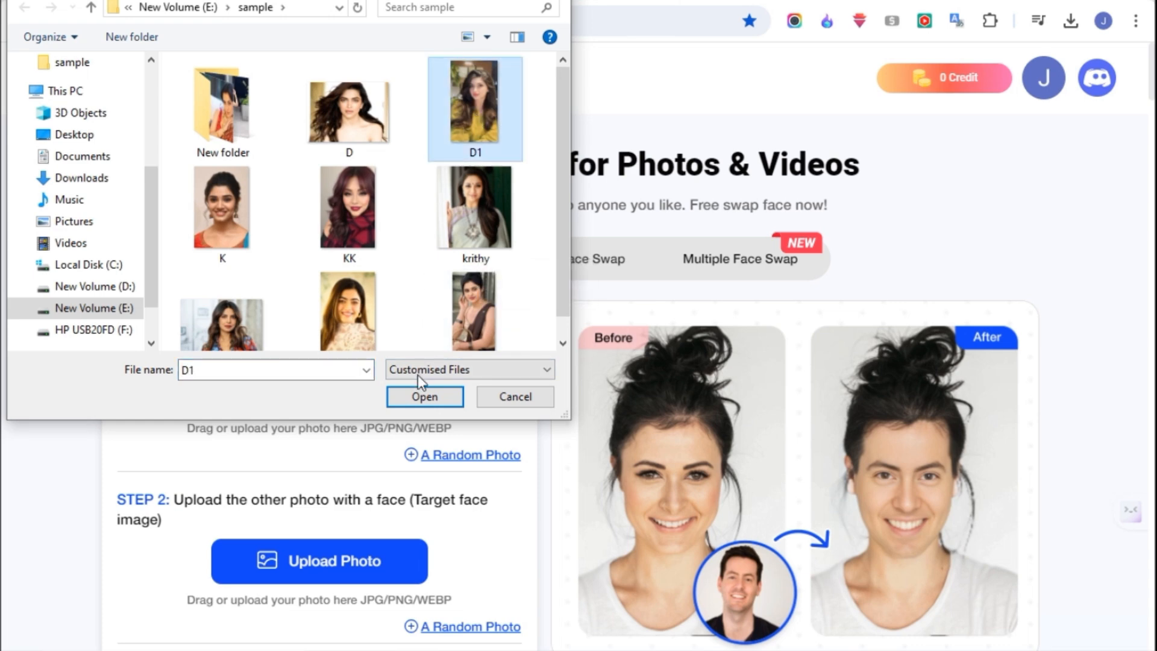
left_click(425, 396)
Upload the photo D as the target face image and start the MioCreate photo face swap.
scroll(966, 223, "down", 2)
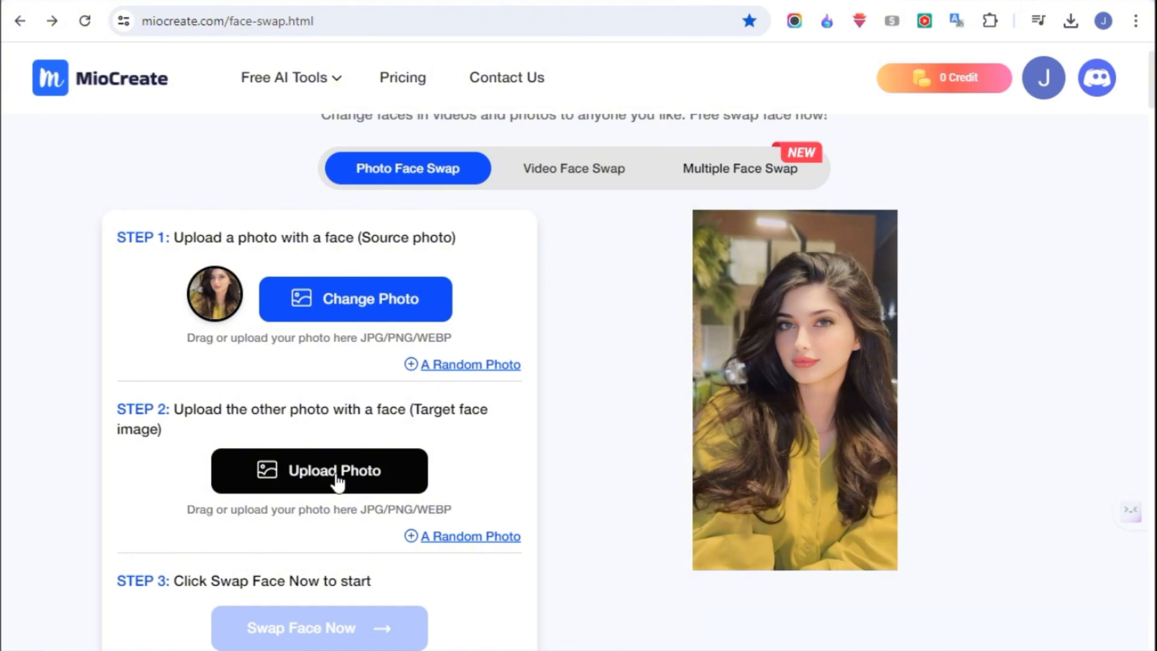
left_click(335, 473)
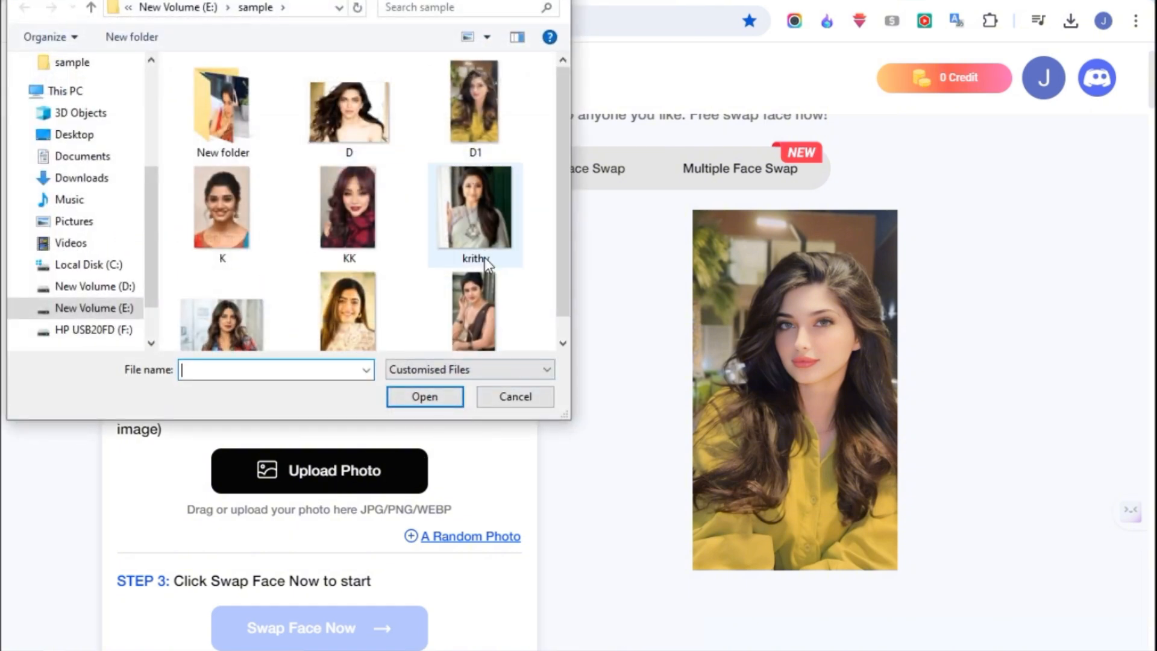
left_click(365, 121)
left_click(422, 396)
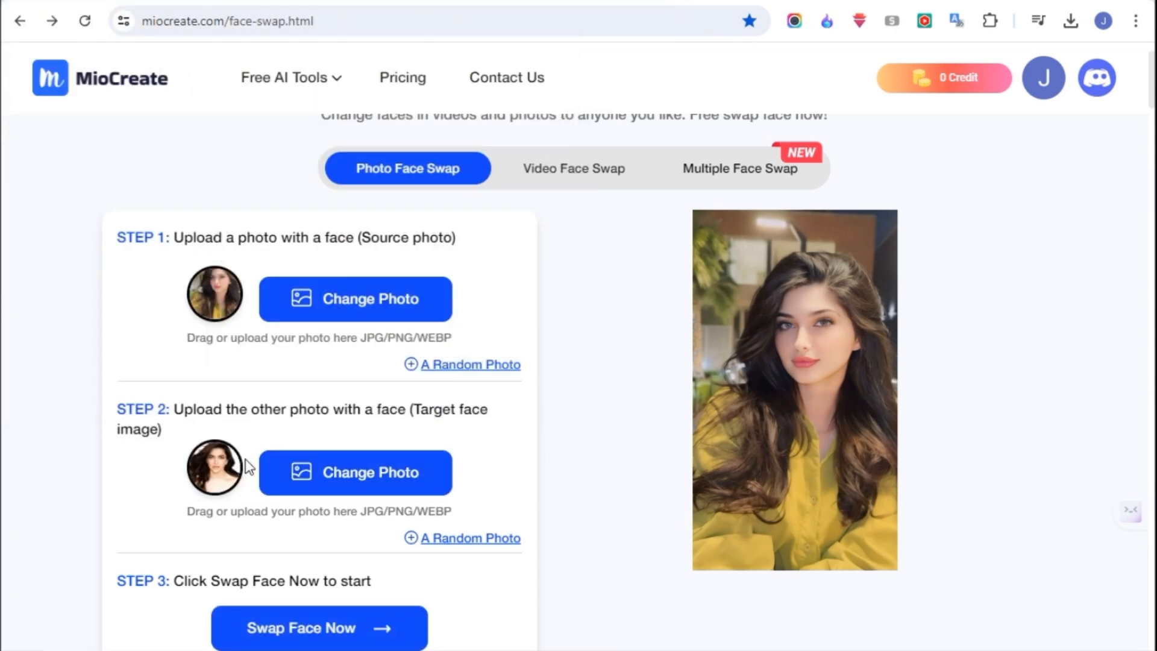
left_click(333, 641)
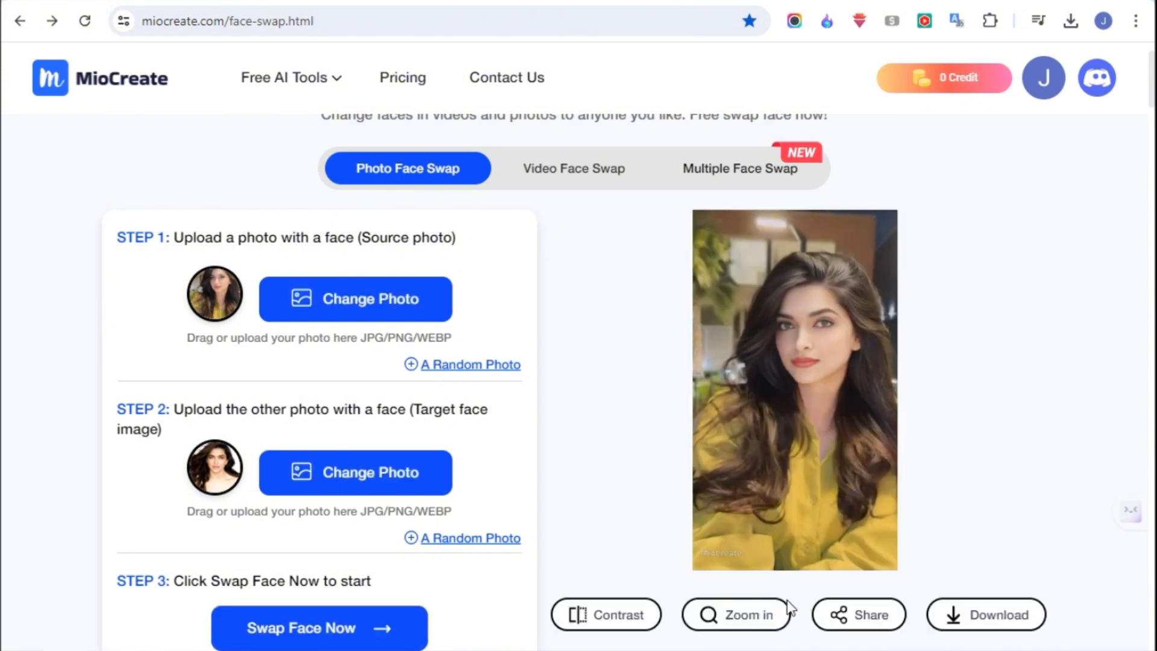
Enlarge the MioCreate face-swap photo, download it and close the enlarged view.
left_click(759, 612)
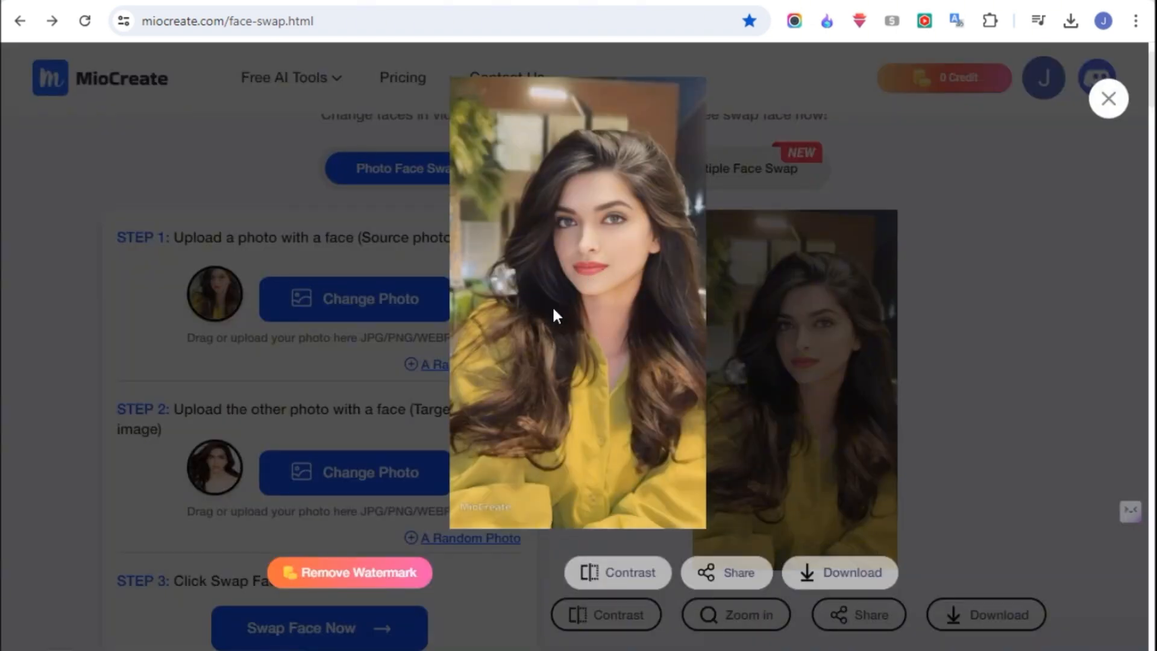
left_click(842, 583)
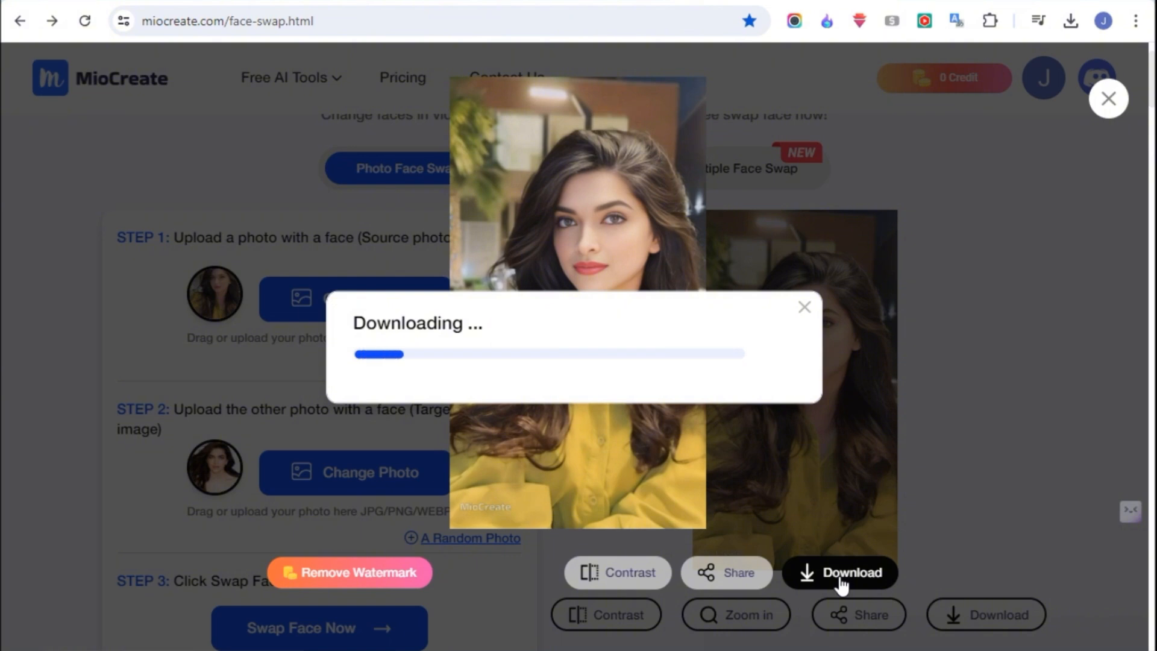
left_click(1011, 268)
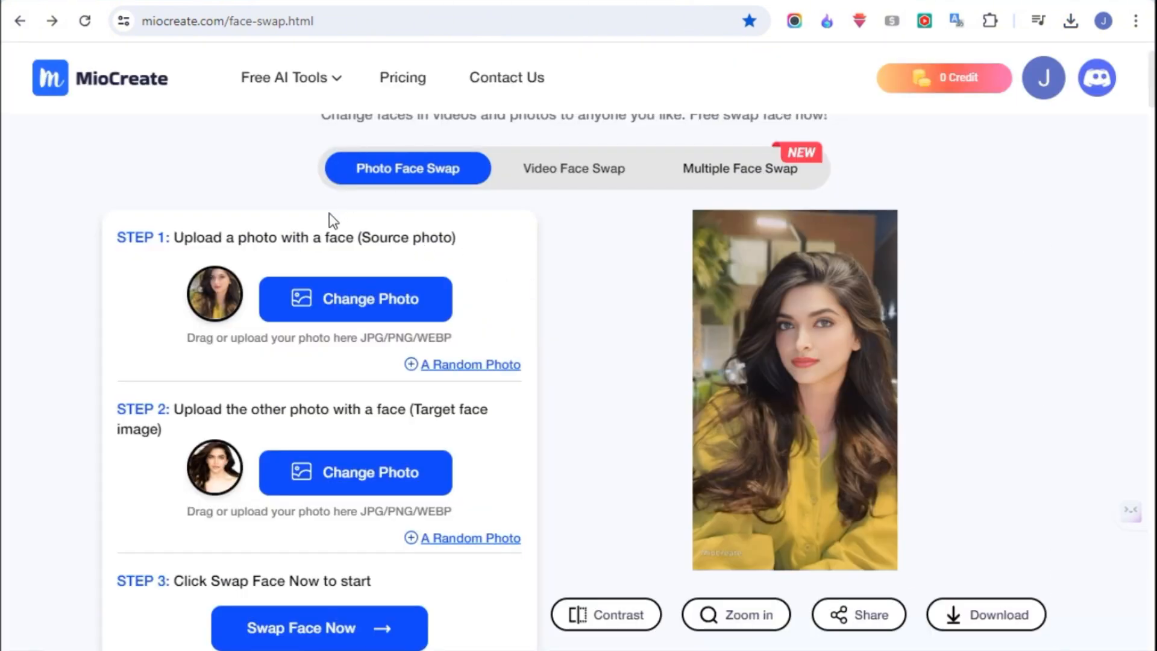
Switch MioCreate to Video Face Swap and upload VR1 from New folder as the source video.
left_click(566, 178)
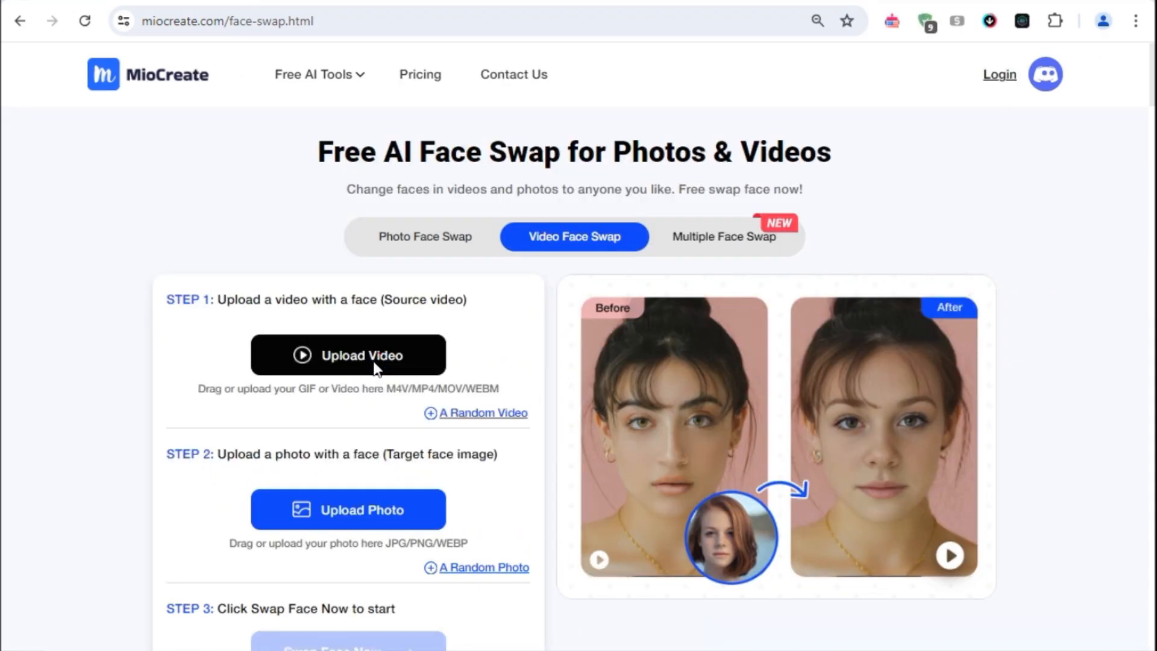
left_click(376, 368)
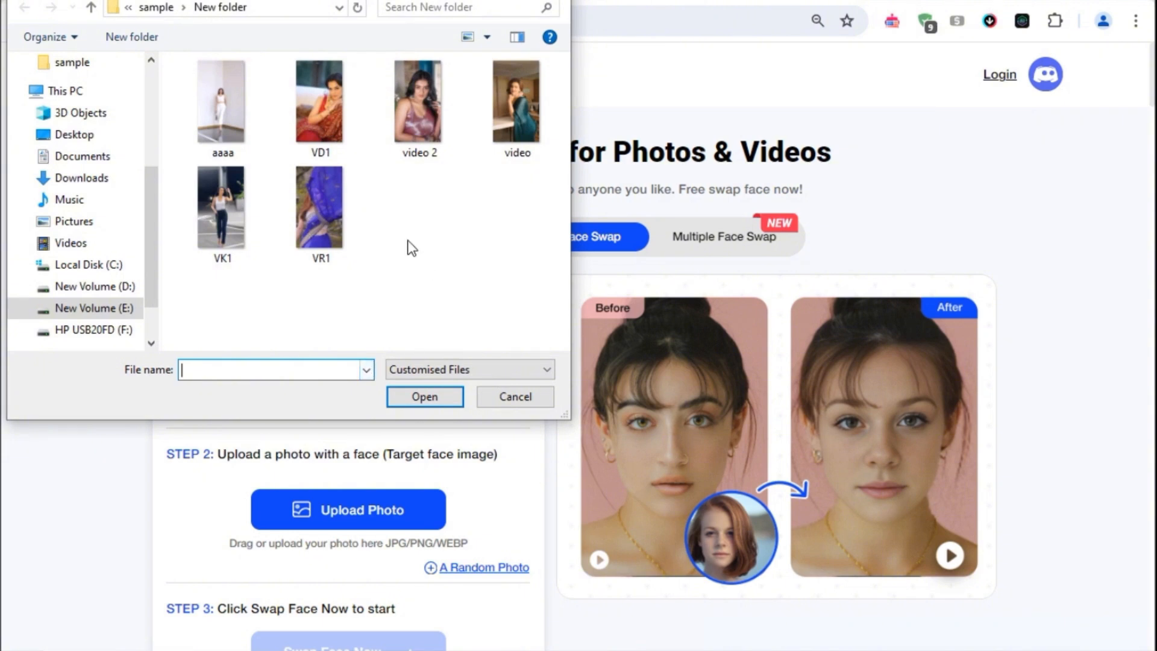
left_click(321, 208)
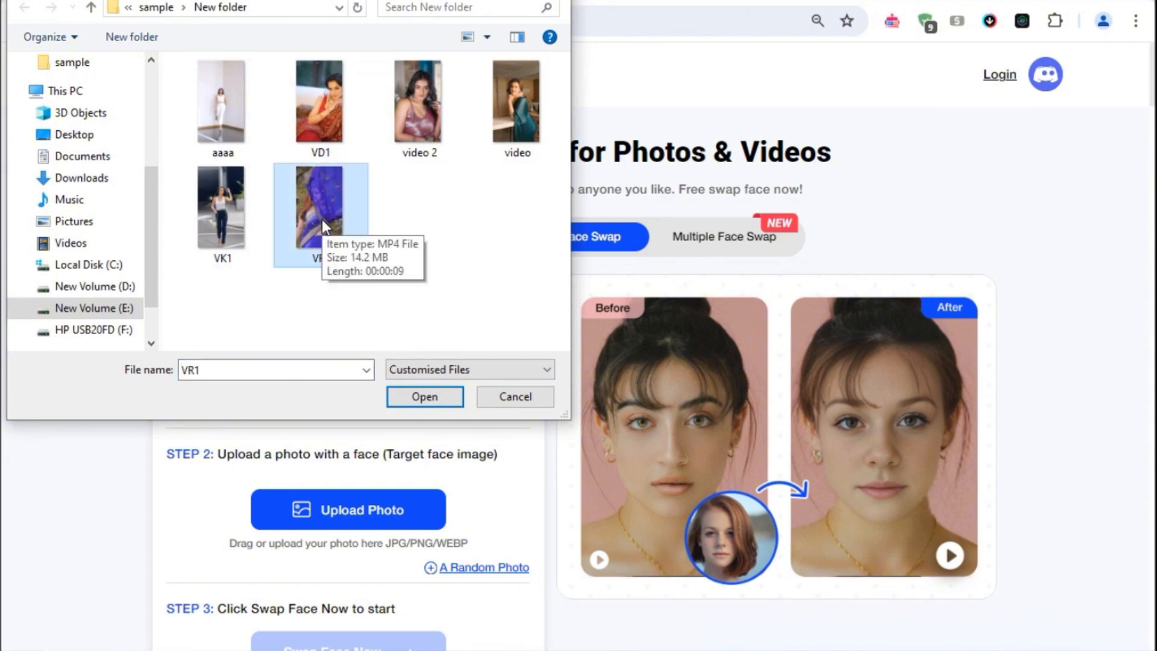
left_click(422, 397)
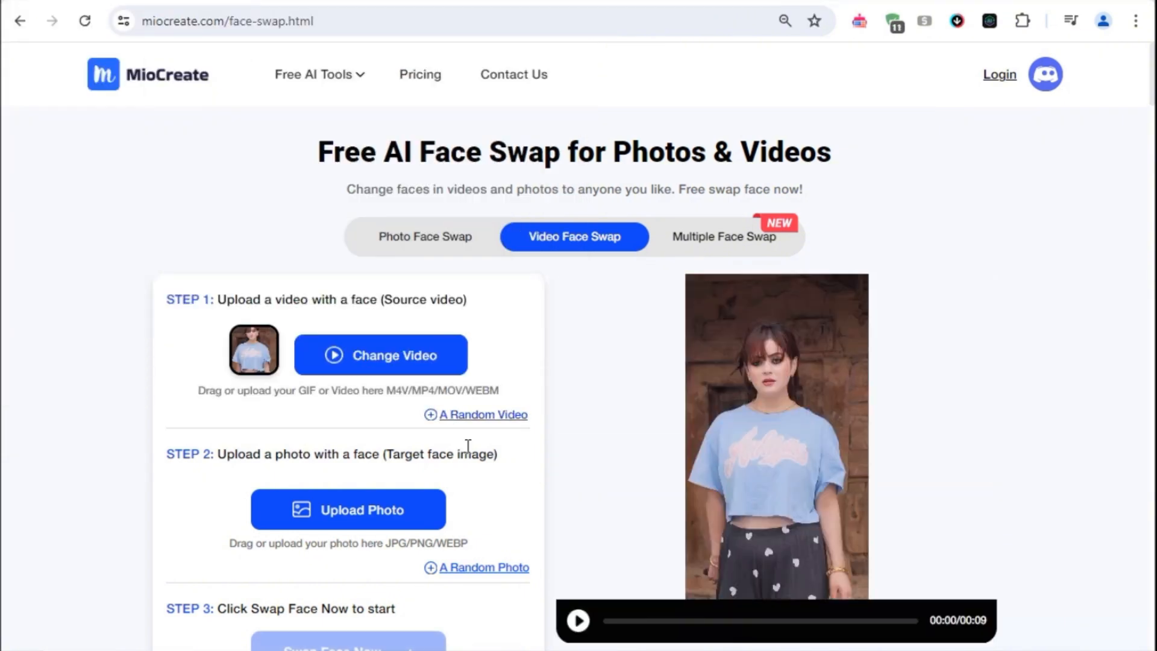
Upload the photo R from the sample folder as the target face image and start the MioCreate video face swap.
scroll(446, 416, "down", 1)
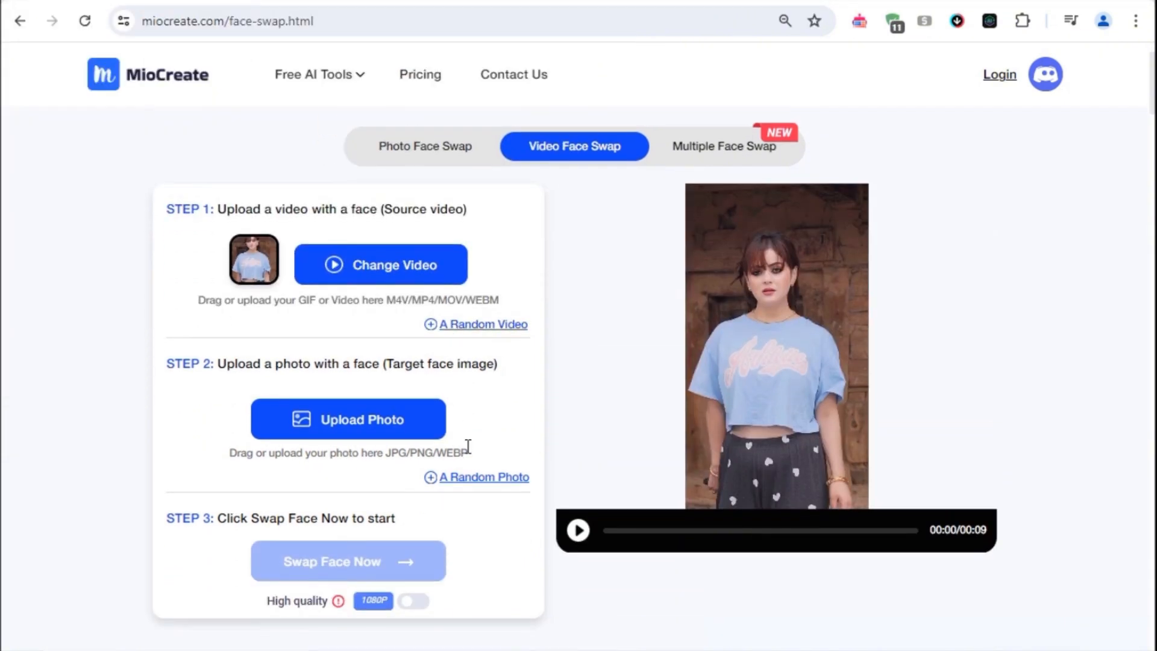
left_click(365, 430)
scroll(369, 290, "down", 1)
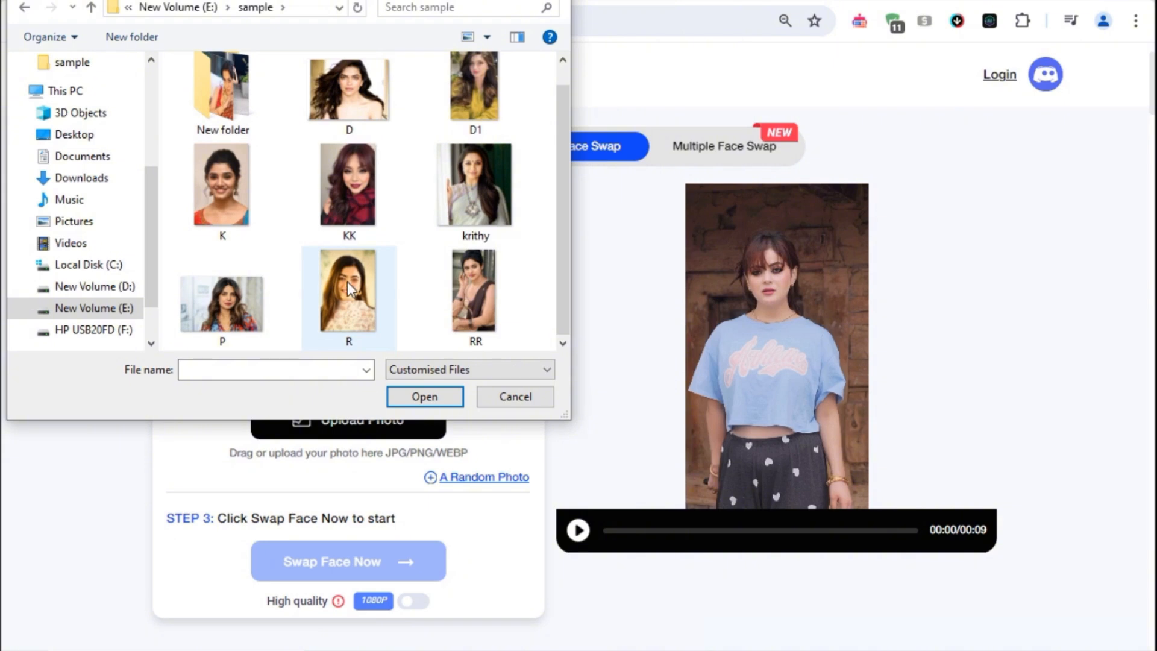
left_click(349, 283)
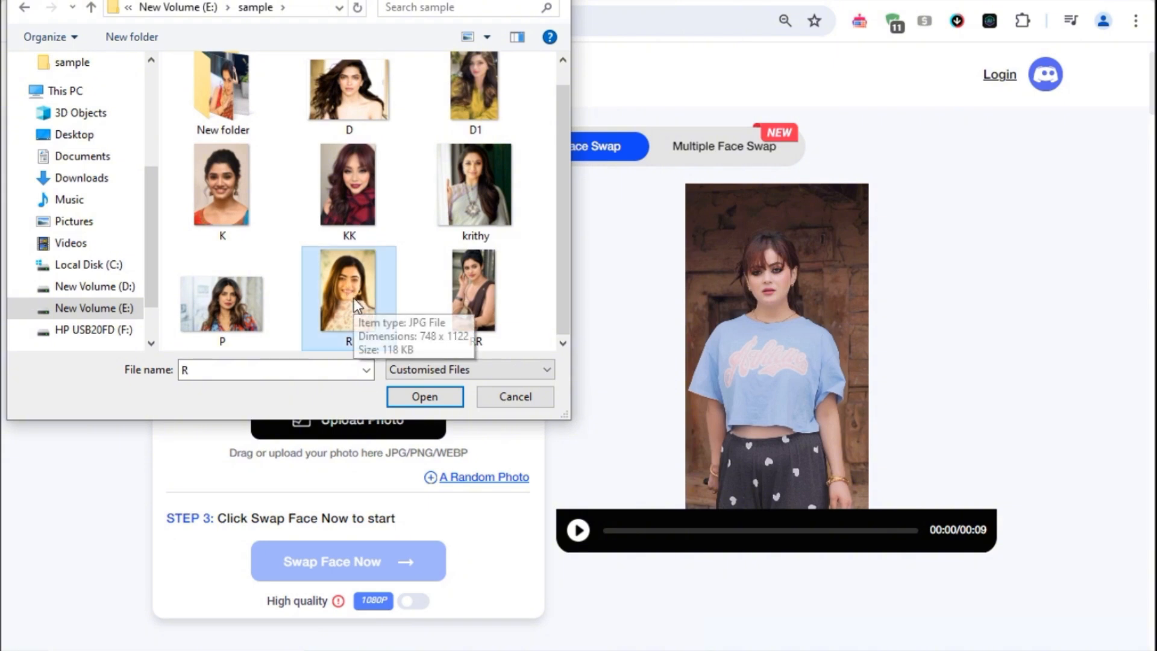
left_click(433, 396)
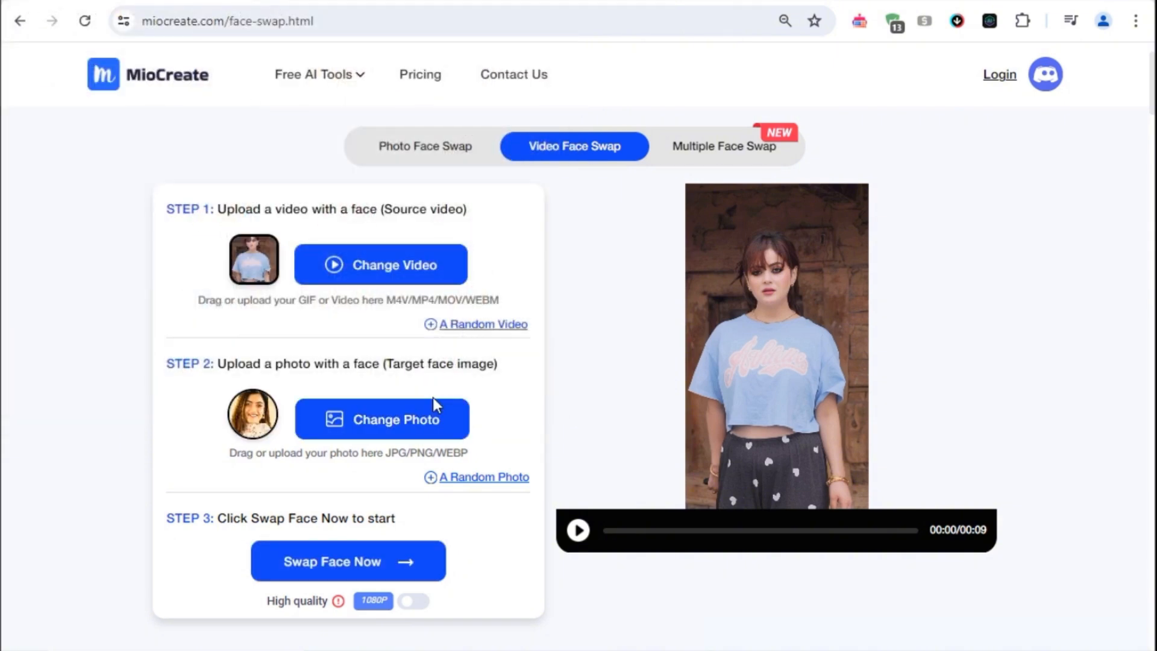
left_click(363, 562)
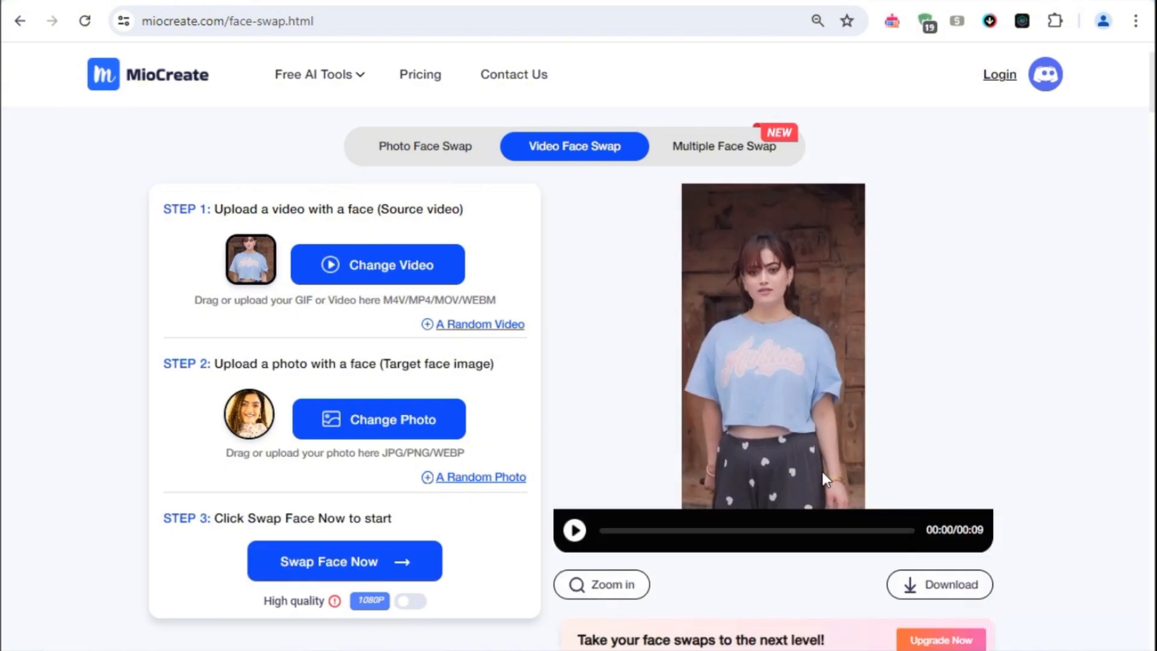
Play the MioCreate face-swapped video in the enlarged view, close that view and download the video.
left_click(772, 415)
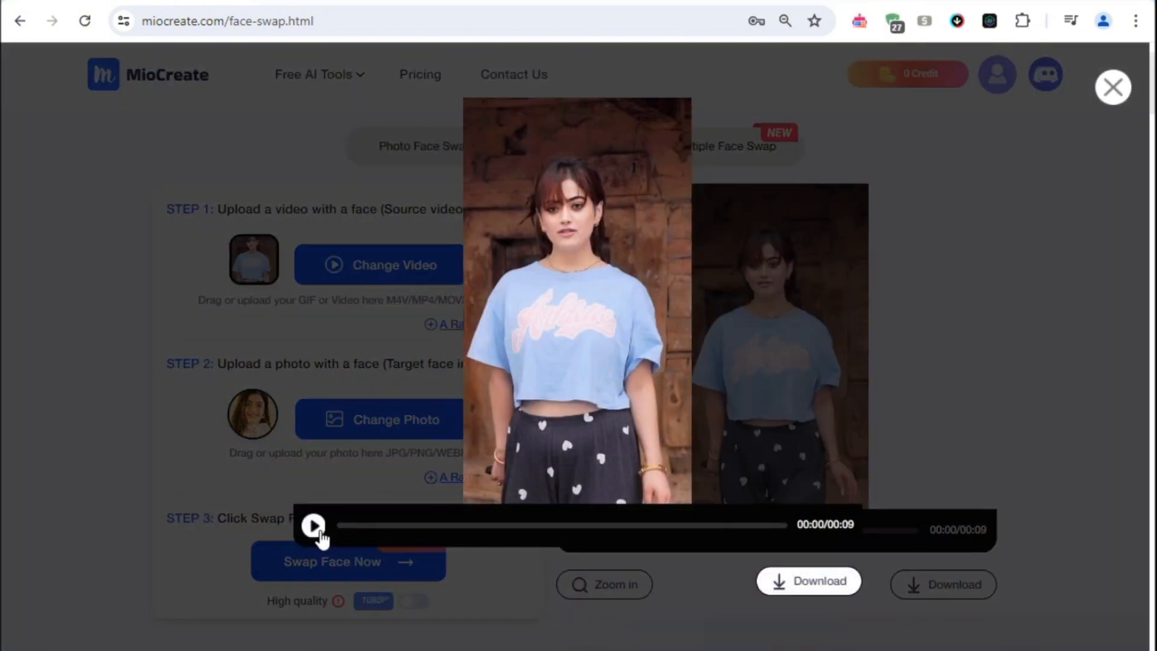
left_click(314, 525)
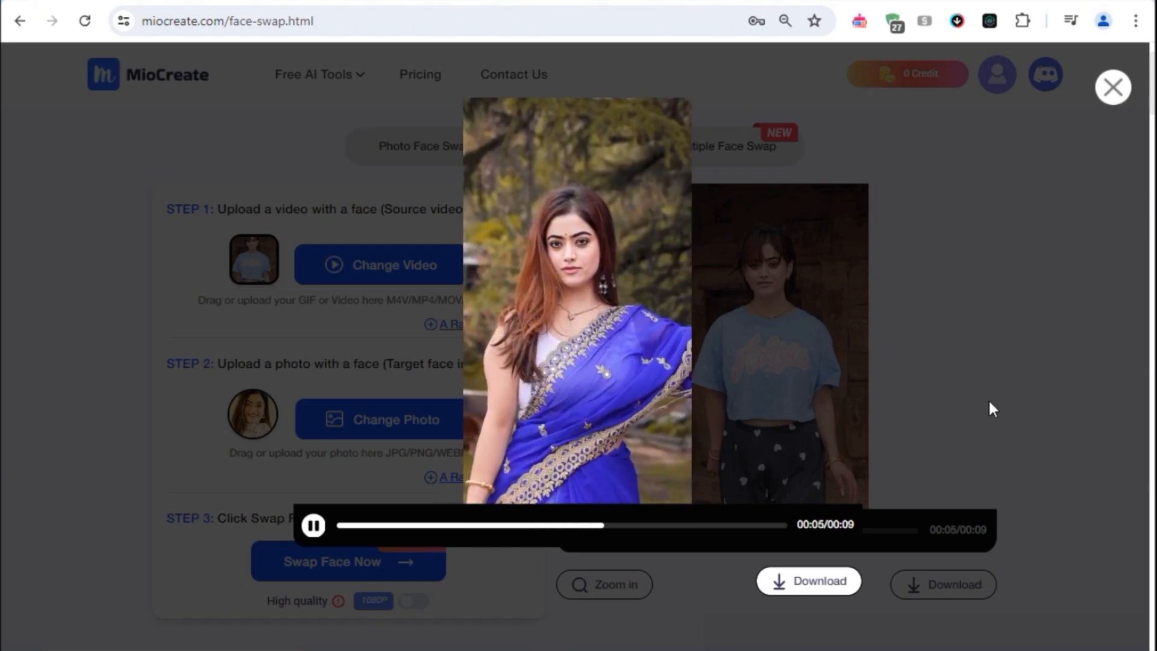
left_click(1119, 95)
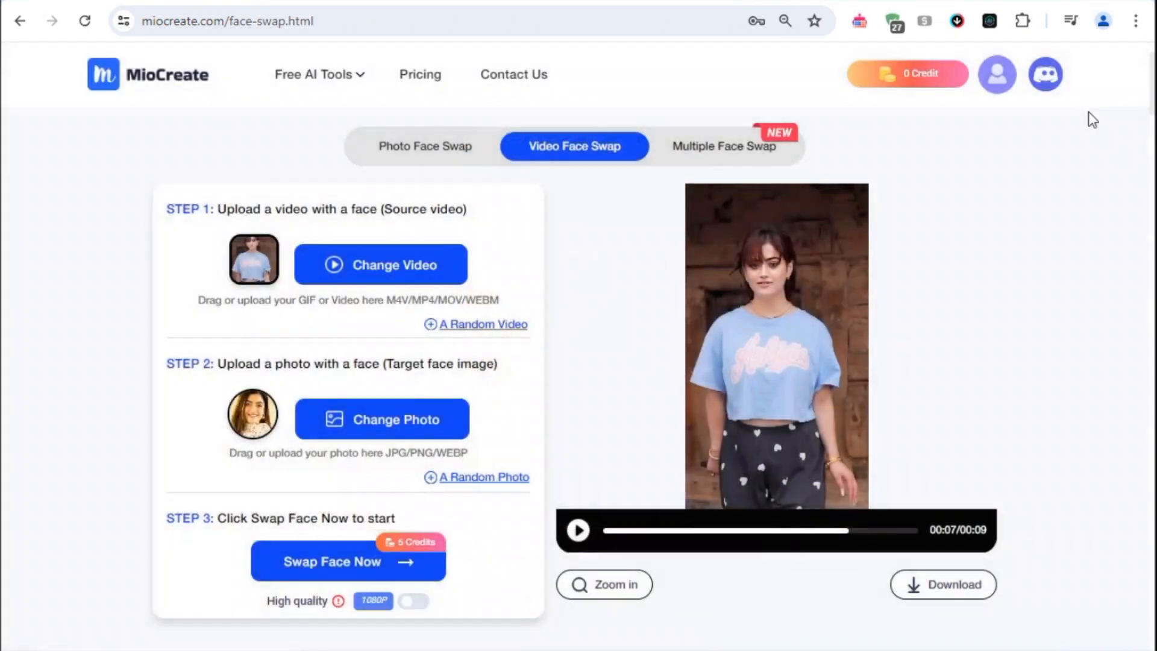
left_click(945, 590)
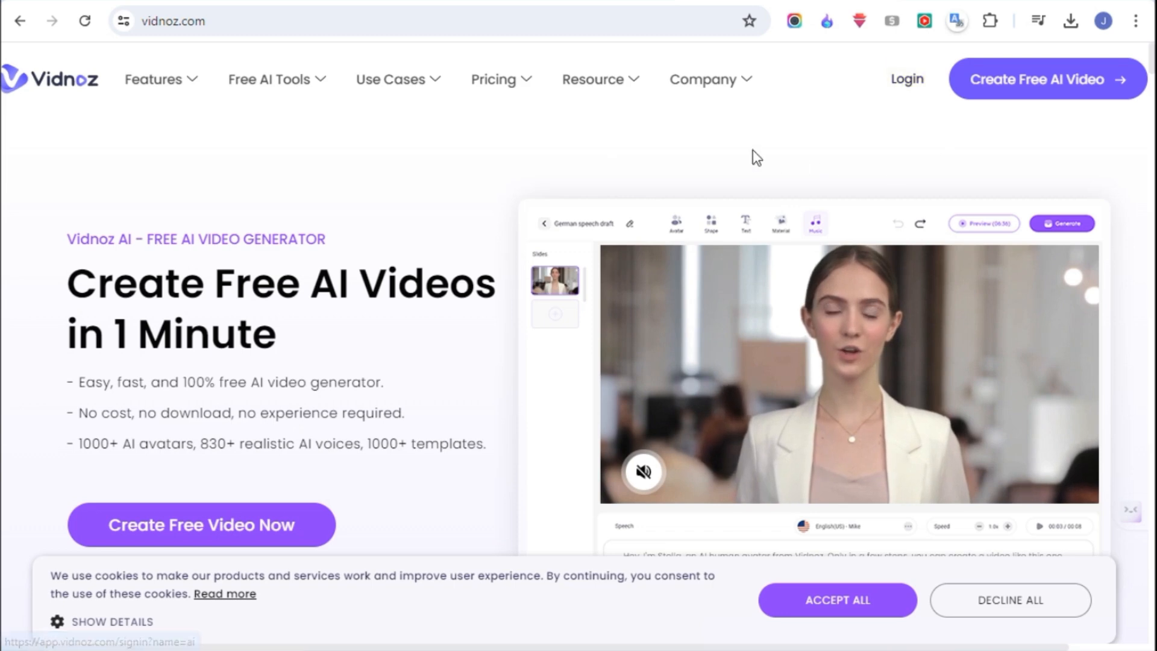
On the Vidnoz site, open the Photo Face Swap tool and upload the photo KK from the sample folder as the source image.
mouse_move(276, 90)
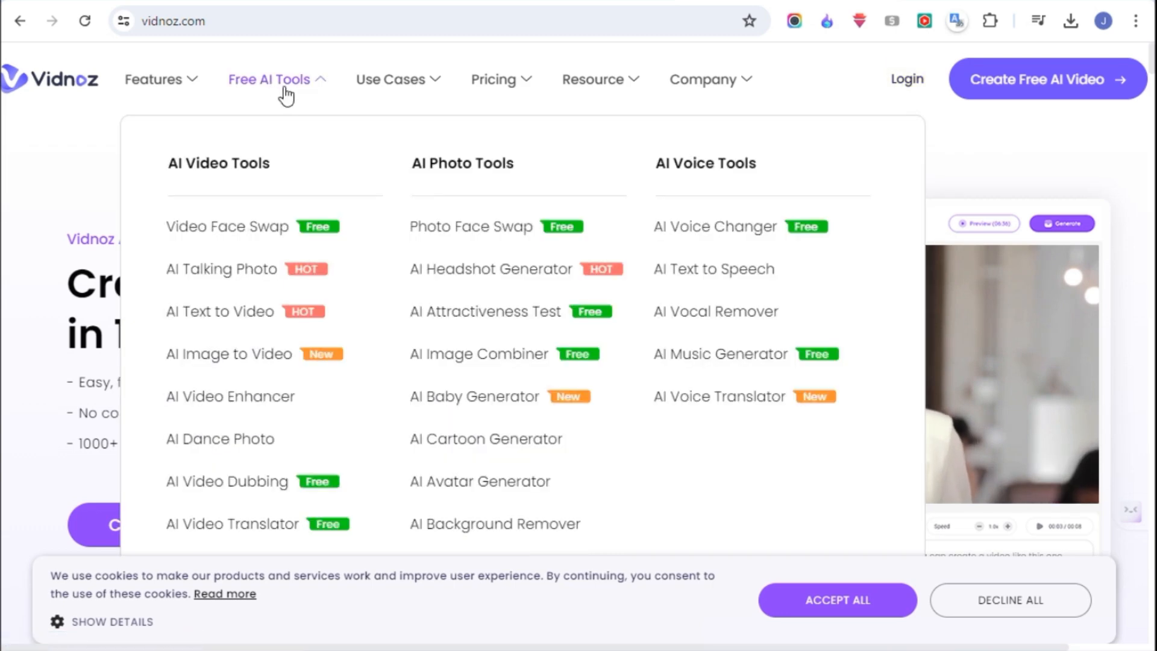
left_click(234, 241)
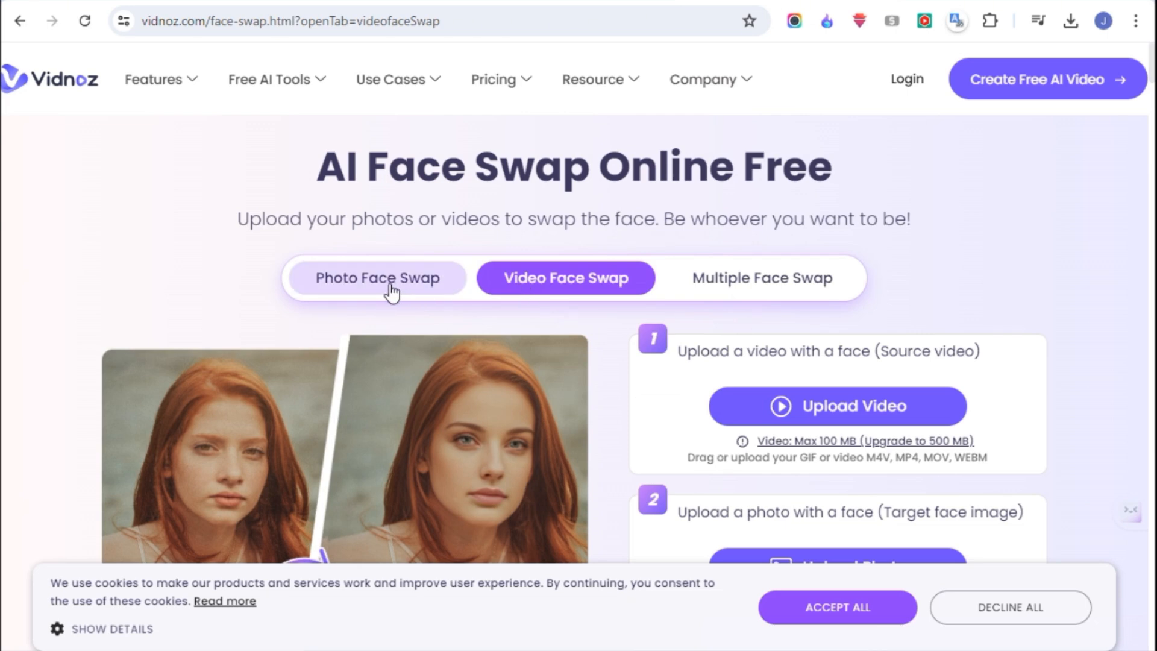
left_click(391, 293)
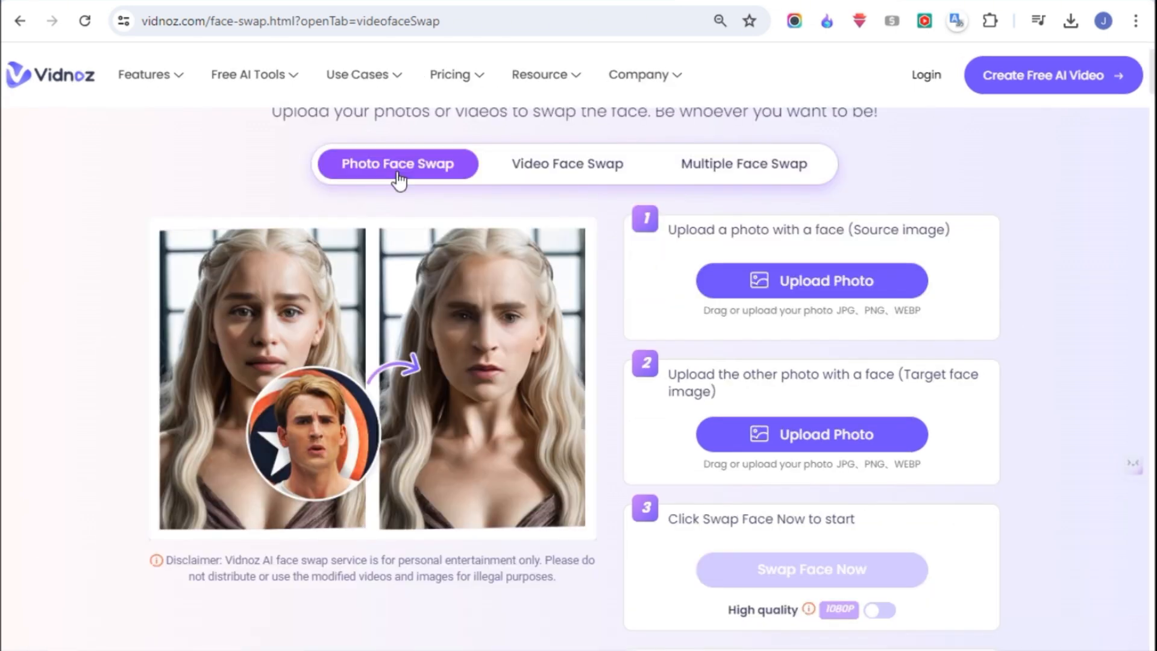
left_click(796, 289)
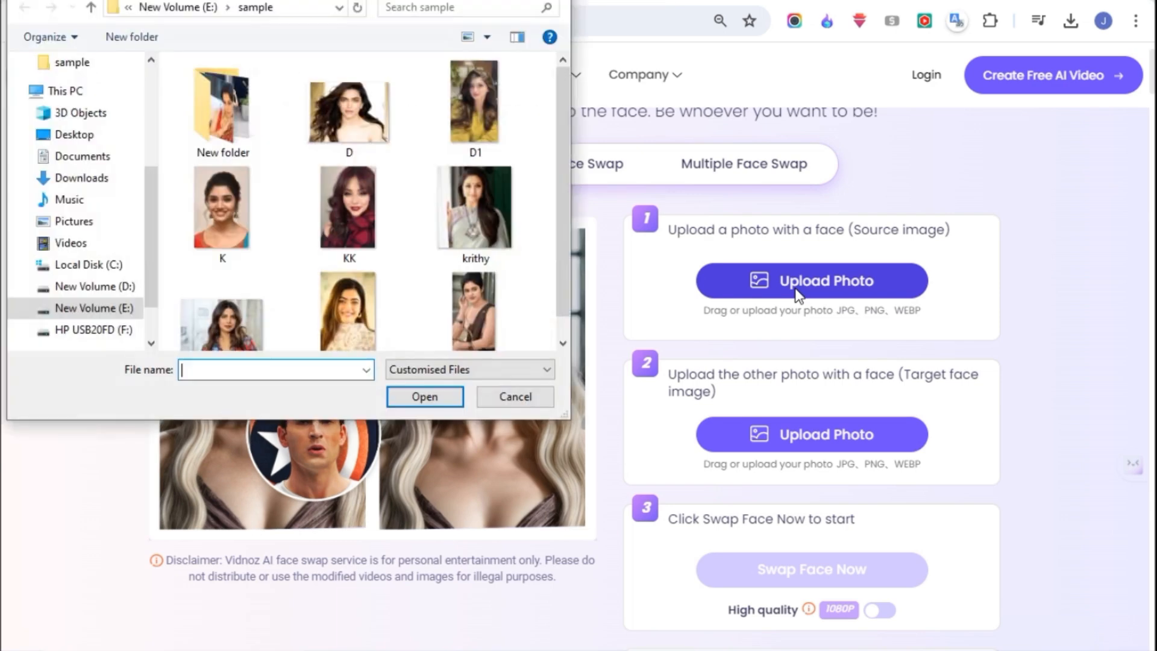
left_click(356, 194)
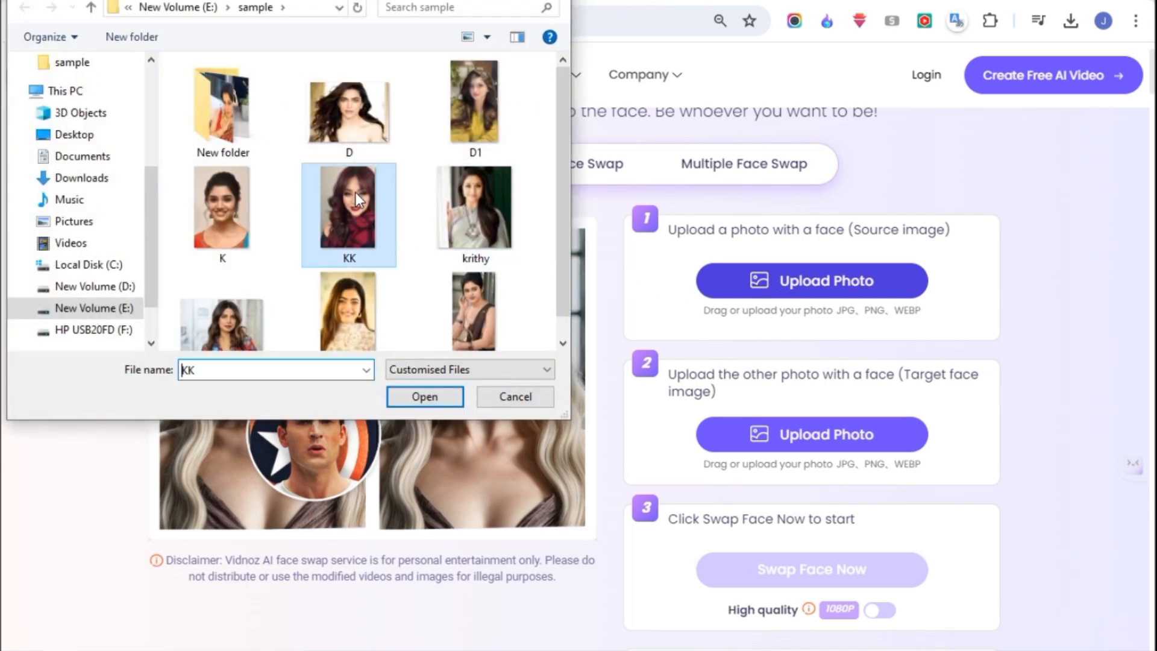
left_click(425, 395)
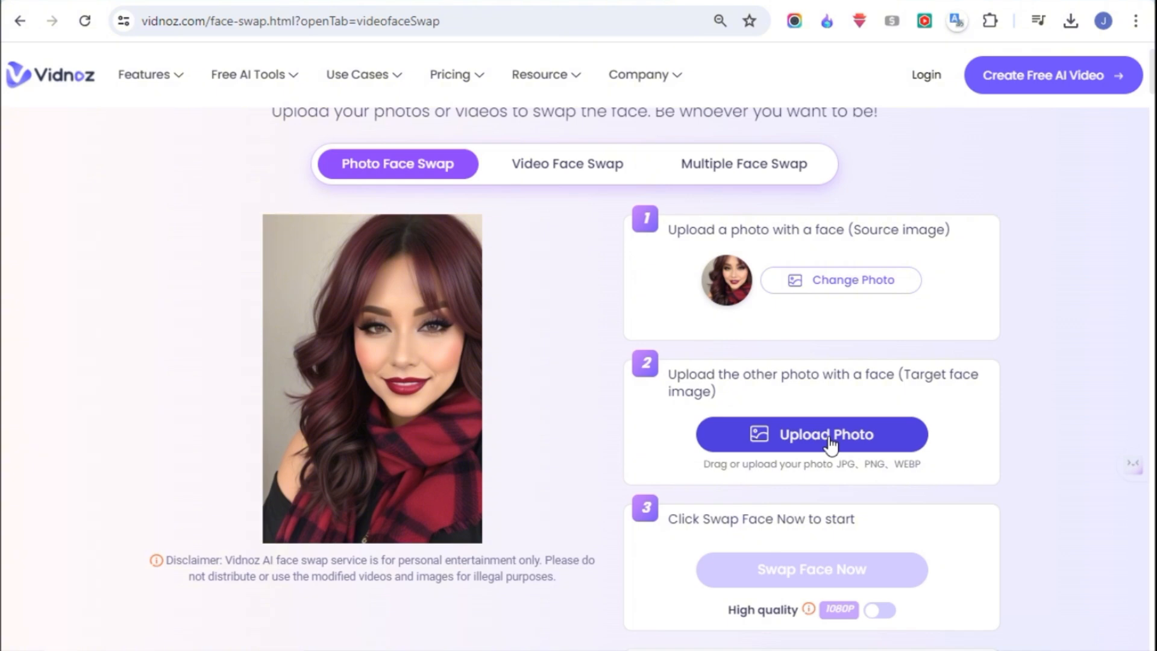
Upload the photo K as the target face image and start the Vidnoz photo face swap.
left_click(837, 438)
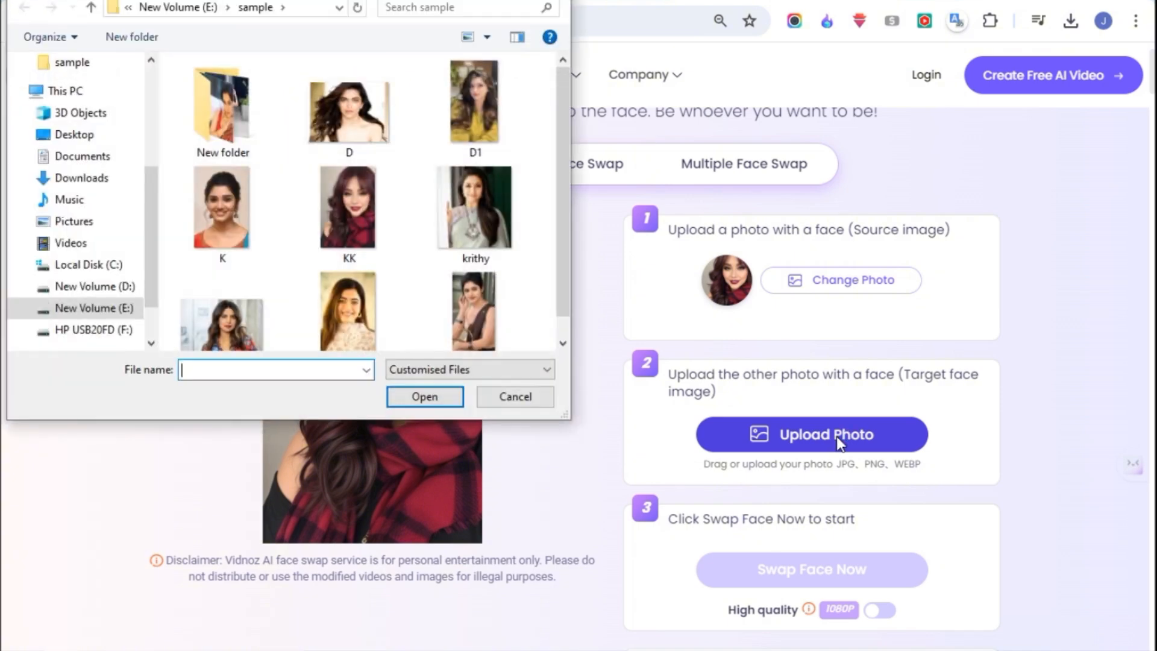
left_click(234, 204)
left_click(408, 398)
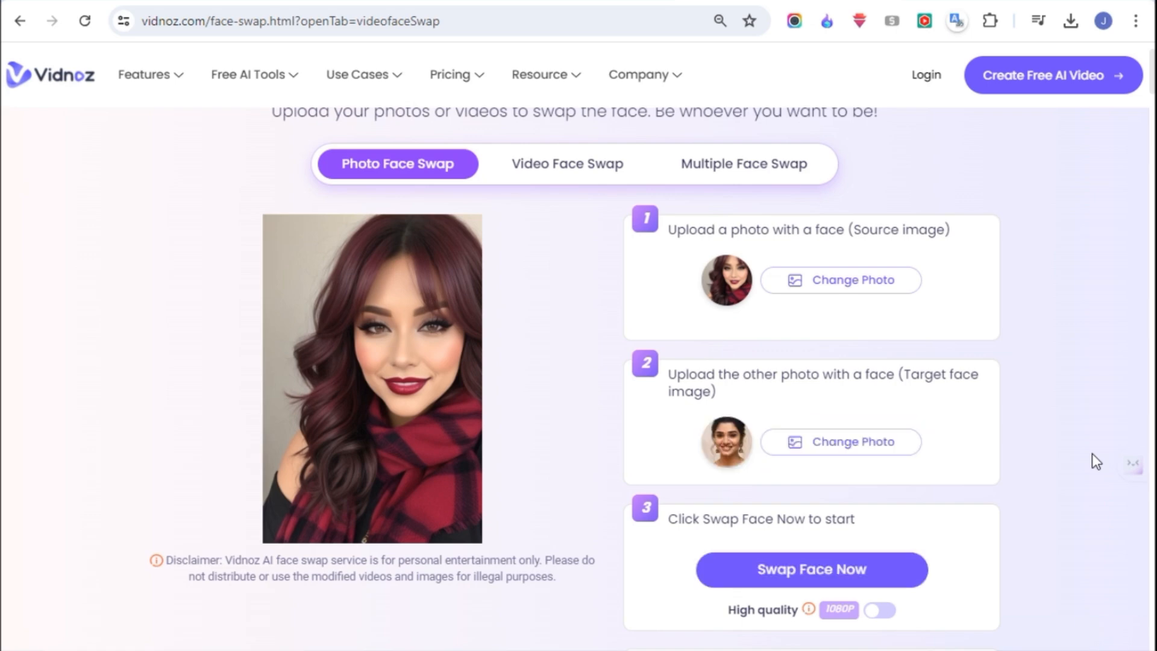
left_click(805, 570)
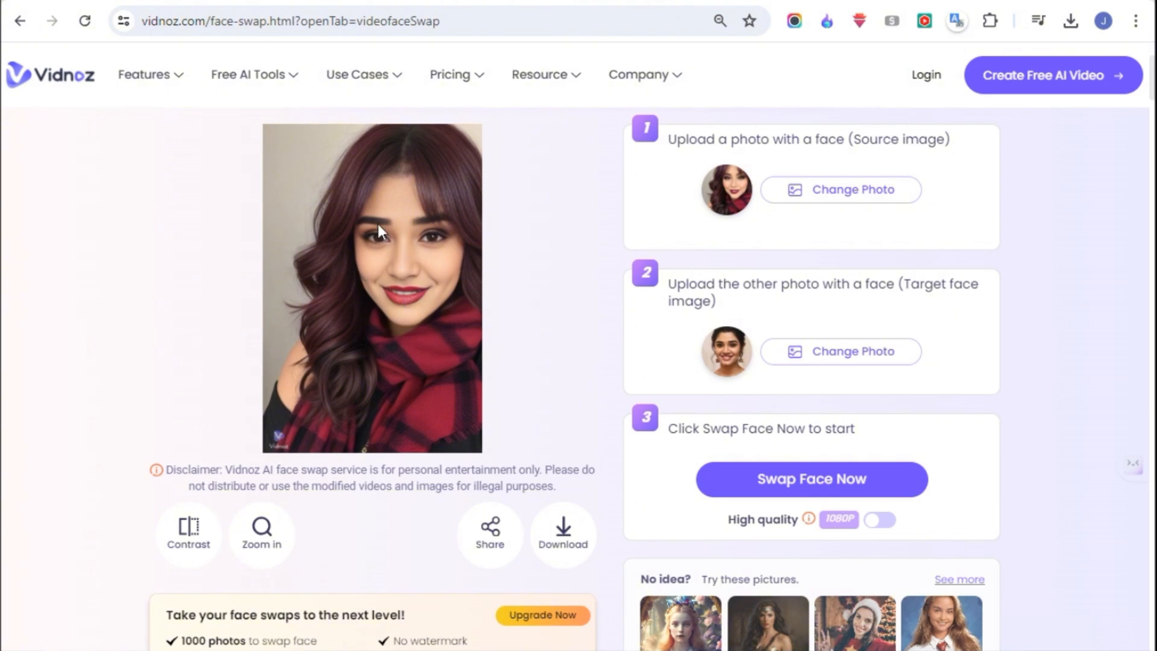
Download the Vidnoz face-swapped photo and dismiss the download message.
left_click(565, 536)
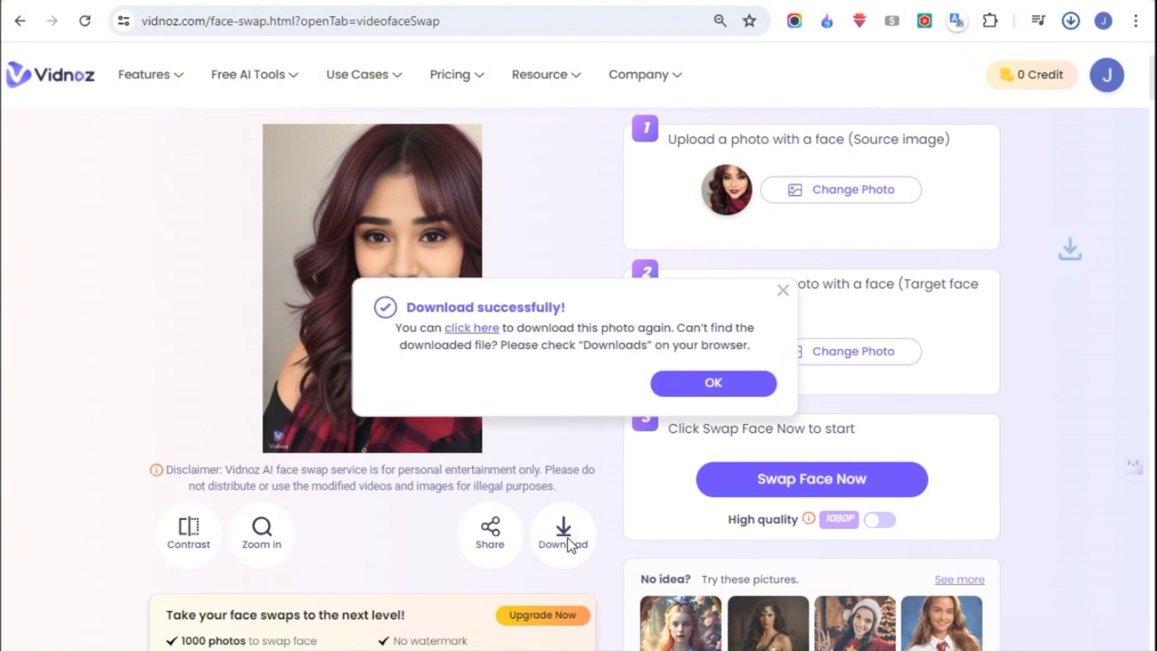
left_click(781, 293)
left_click(780, 293)
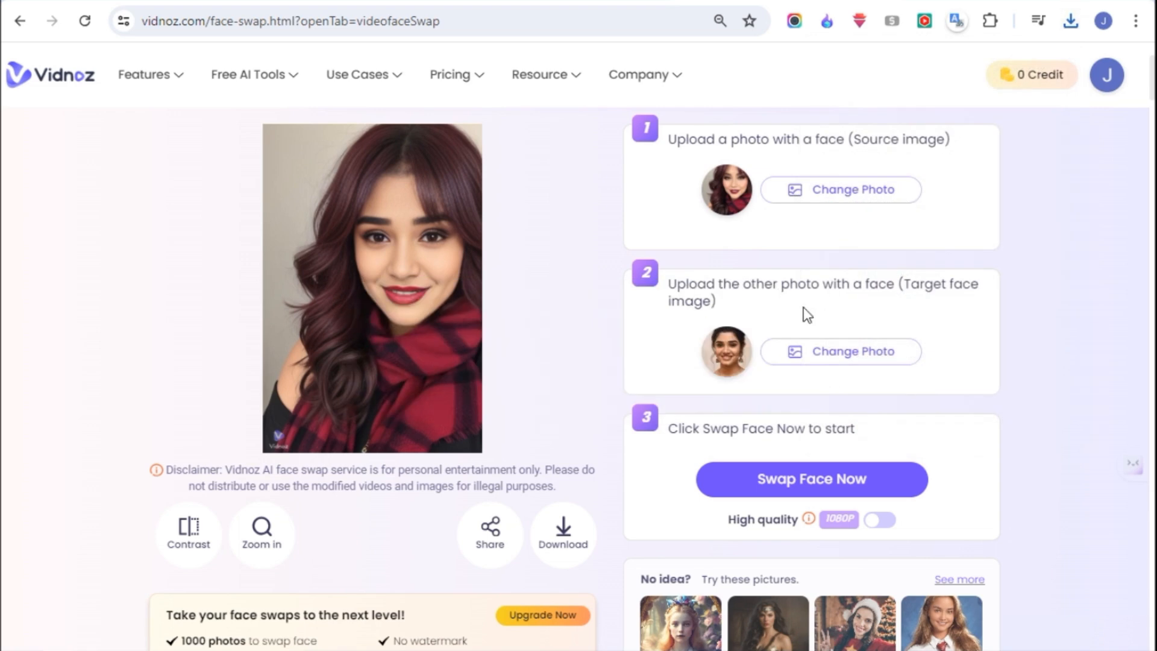
Switch Vidnoz to Video Face Swap and upload video 2 from New folder as the source video.
scroll(1053, 637, "up", 3)
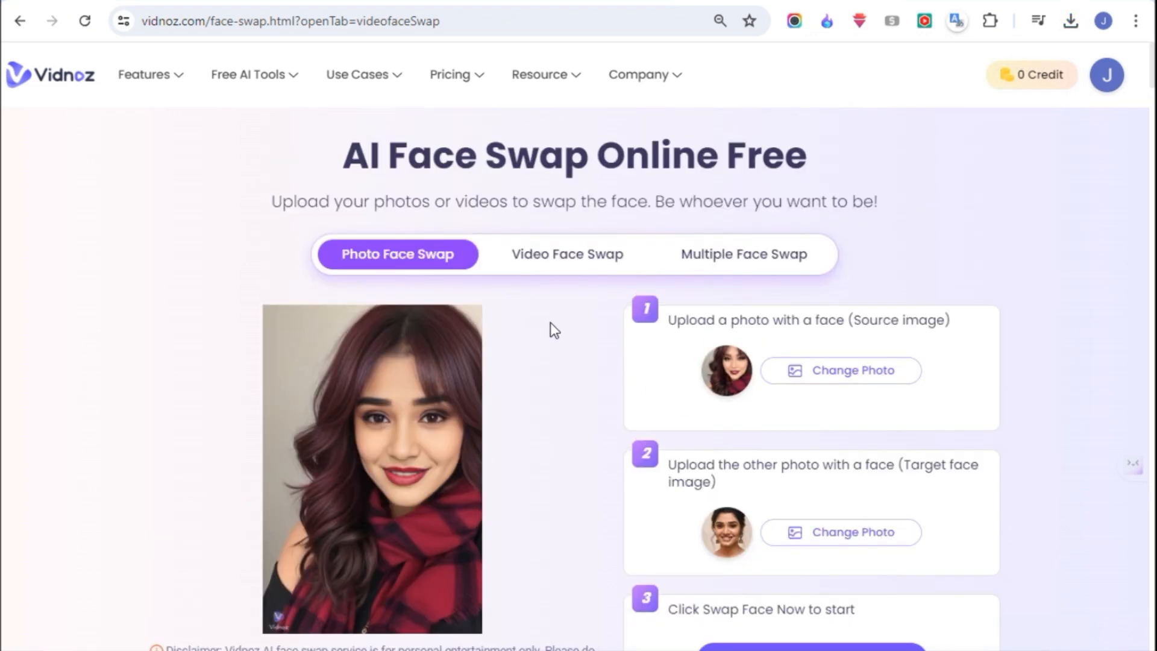
left_click(548, 260)
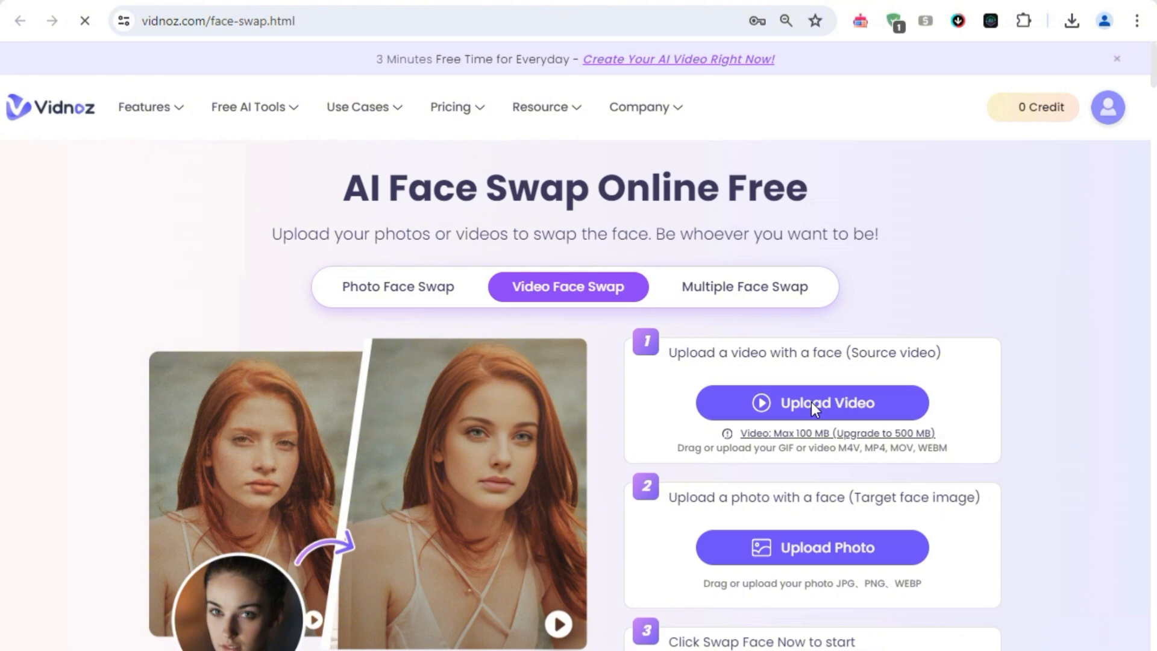
left_click(811, 402)
double_click(238, 121)
left_click(421, 107)
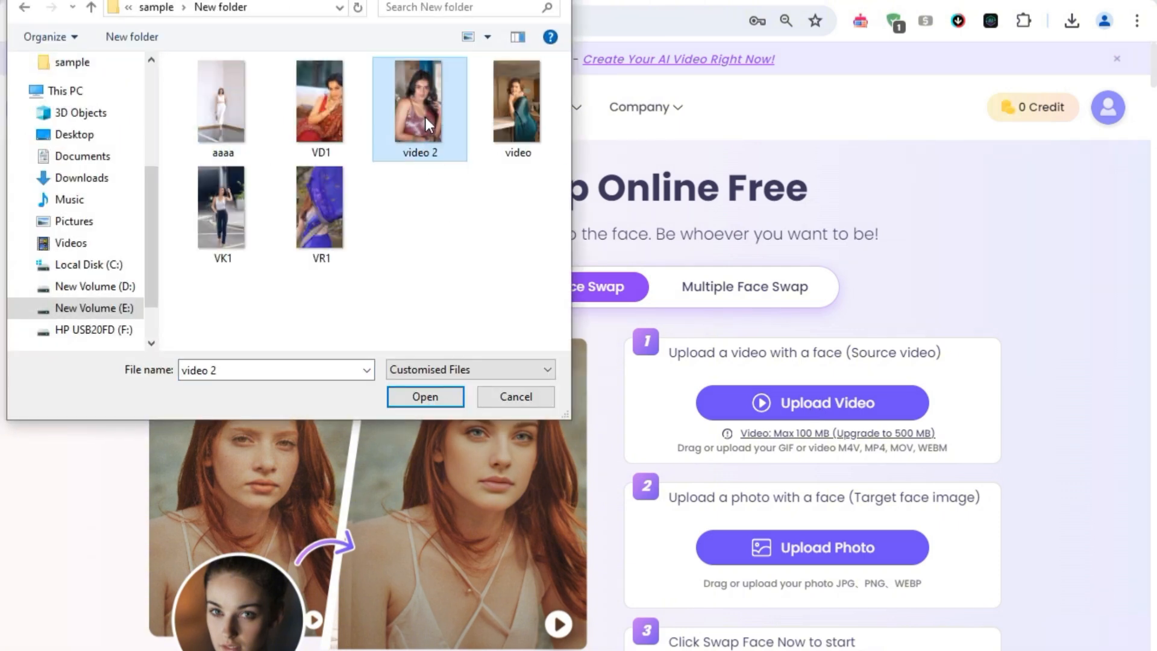
left_click(426, 395)
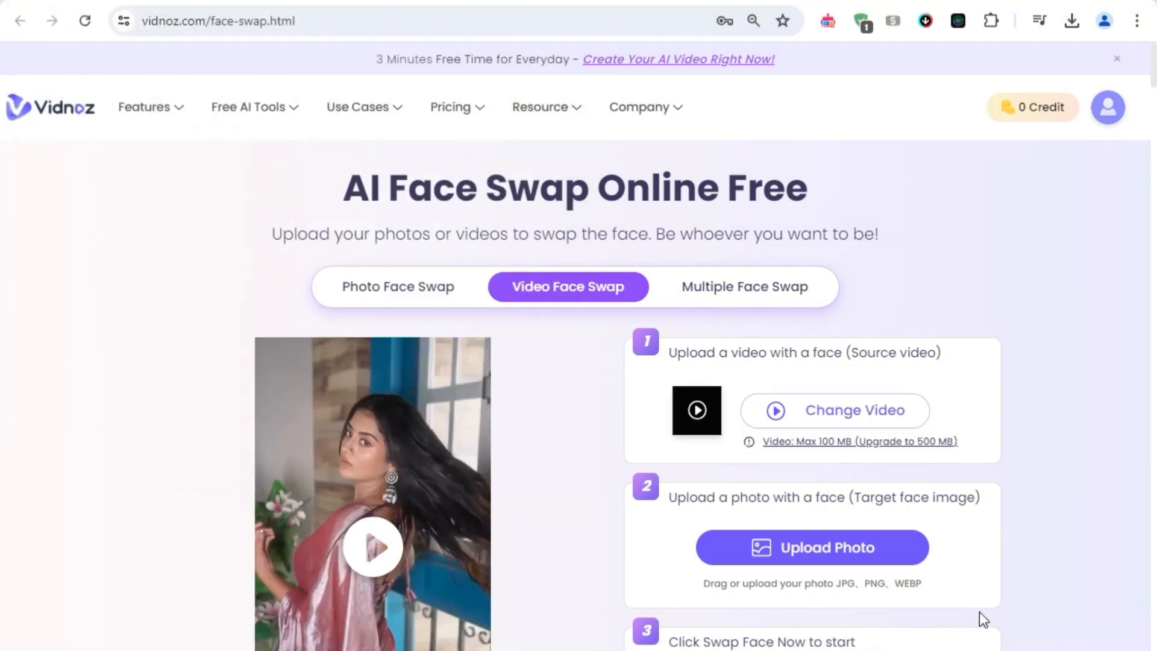
Upload the photo krithy as the target face image and start the Vidnoz video face swap.
left_click(834, 549)
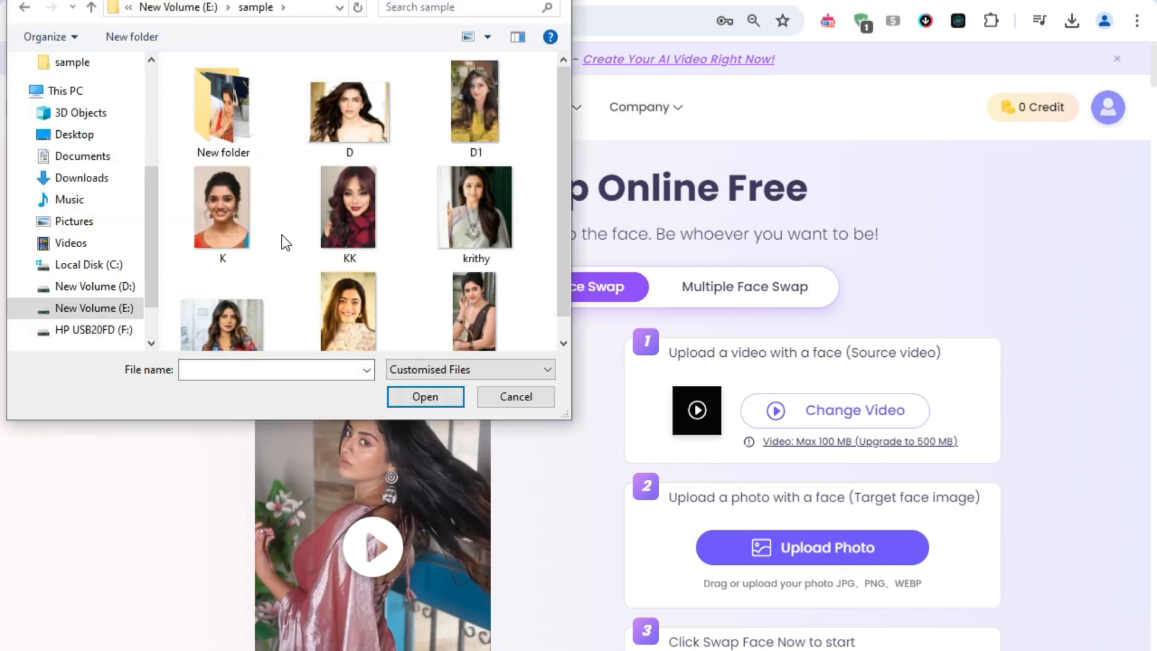
left_click(455, 175)
left_click(443, 399)
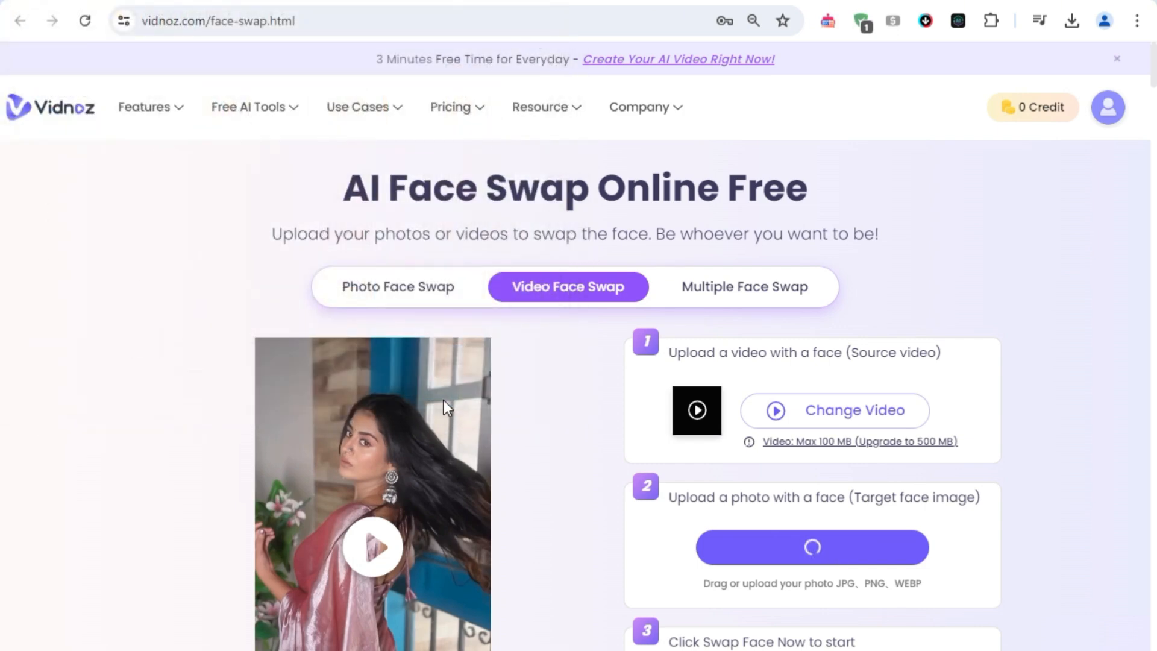
scroll(772, 564, "down", 3)
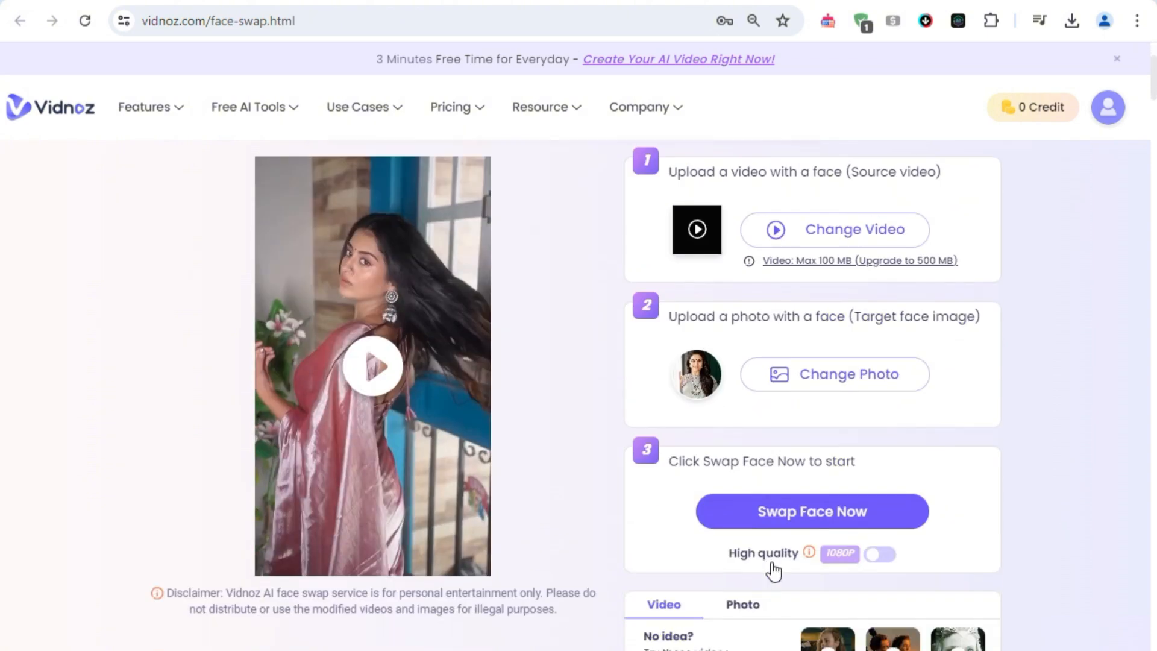
left_click(812, 513)
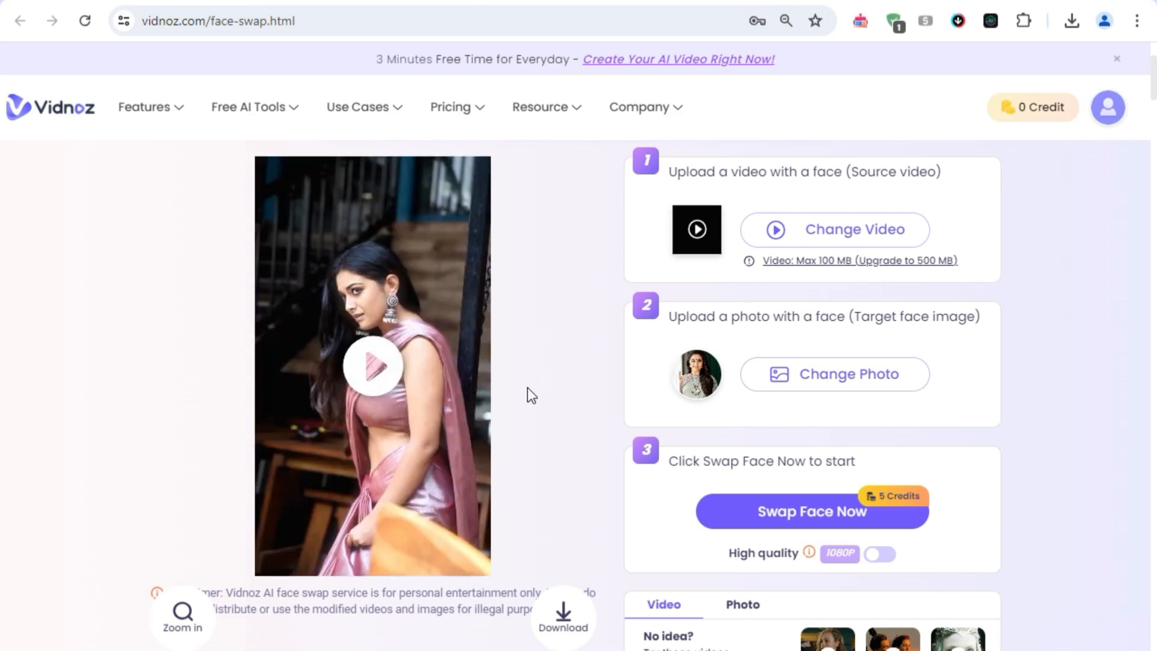
Play the Vidnoz face-swapped video to review the result.
left_click(380, 375)
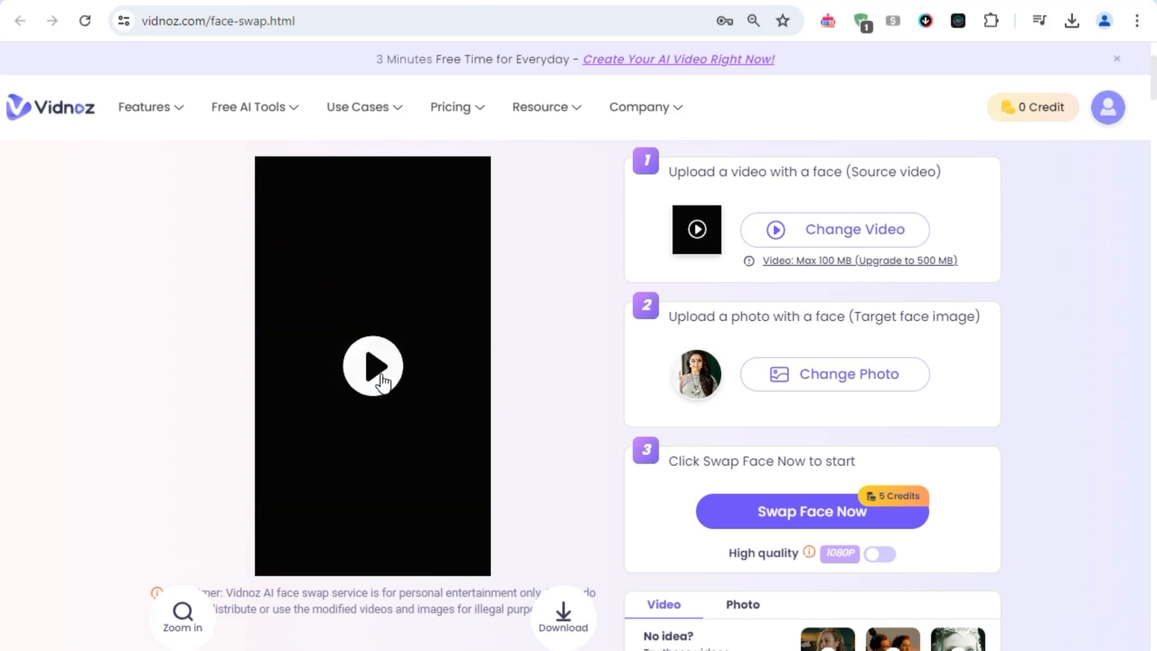